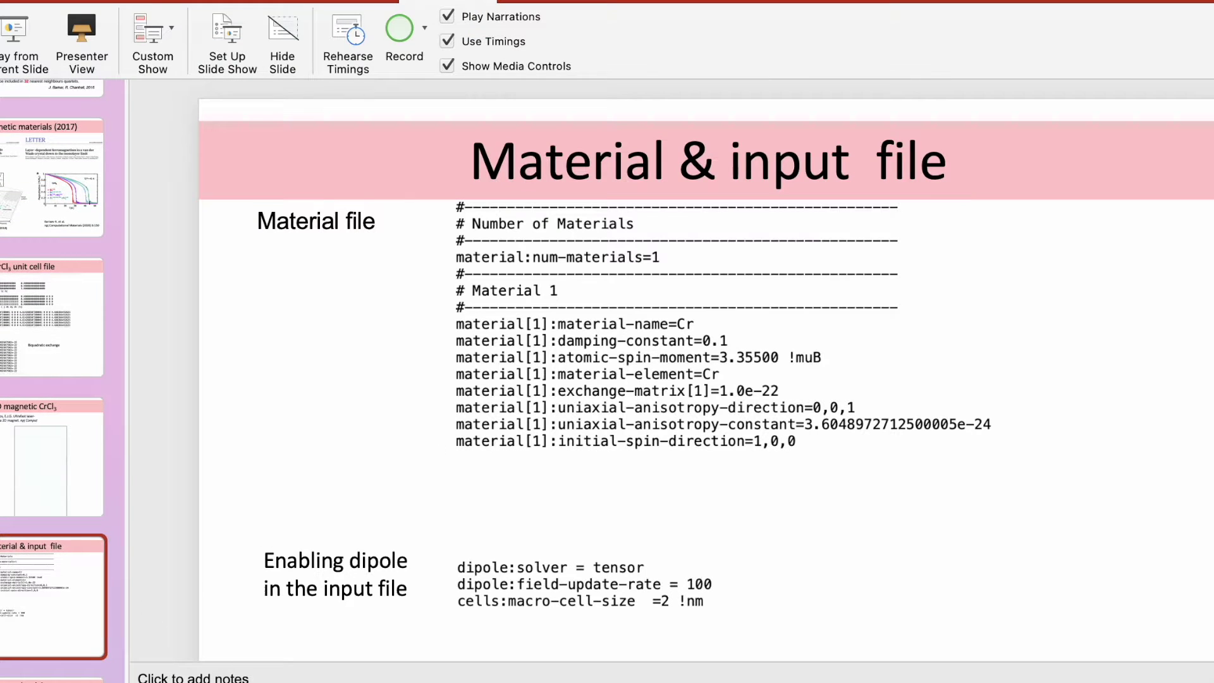
# Switch to Finder, start a new terminal session in the biquadratic folder and list its files.
pyautogui.press('super+Tab')
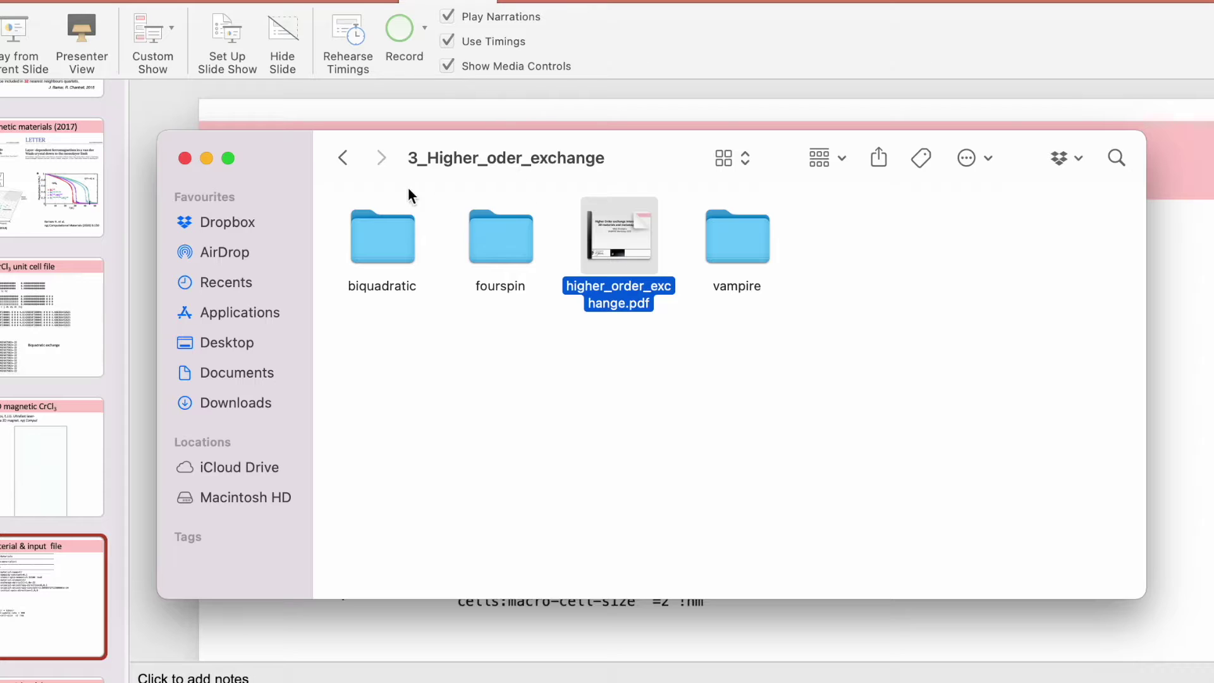
pyautogui.click(376, 225)
pyautogui.doubleClick(375, 226)
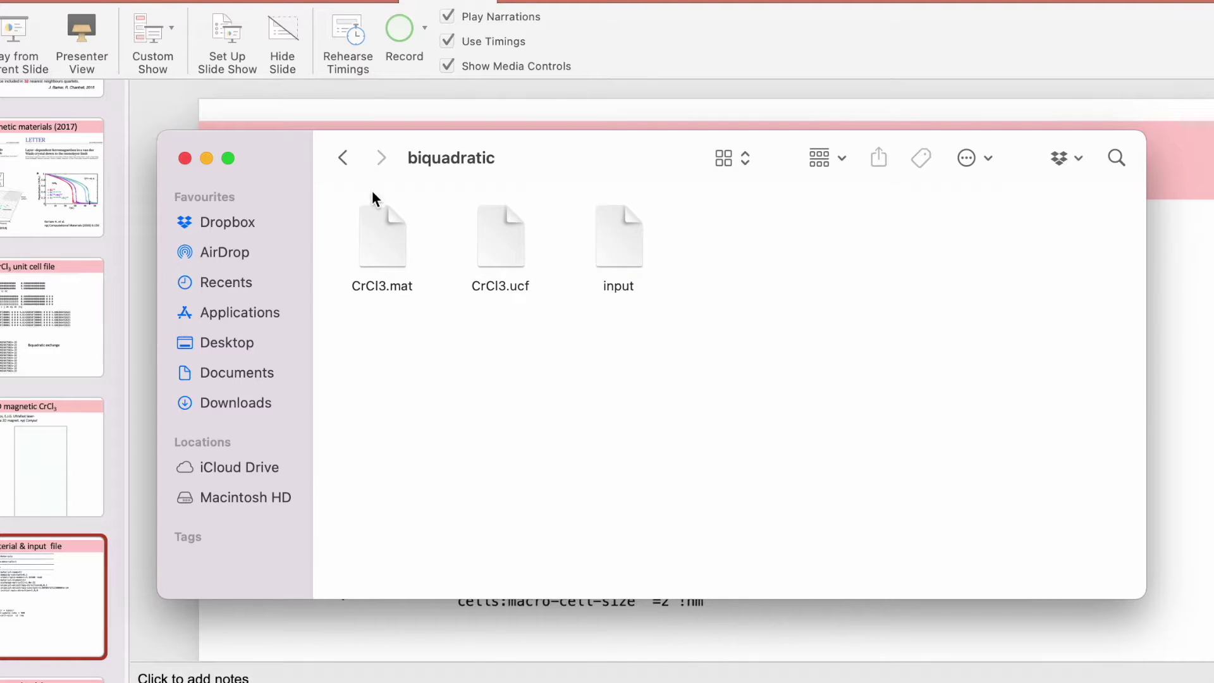
pyautogui.click(343, 158)
pyautogui.rightClick(365, 229)
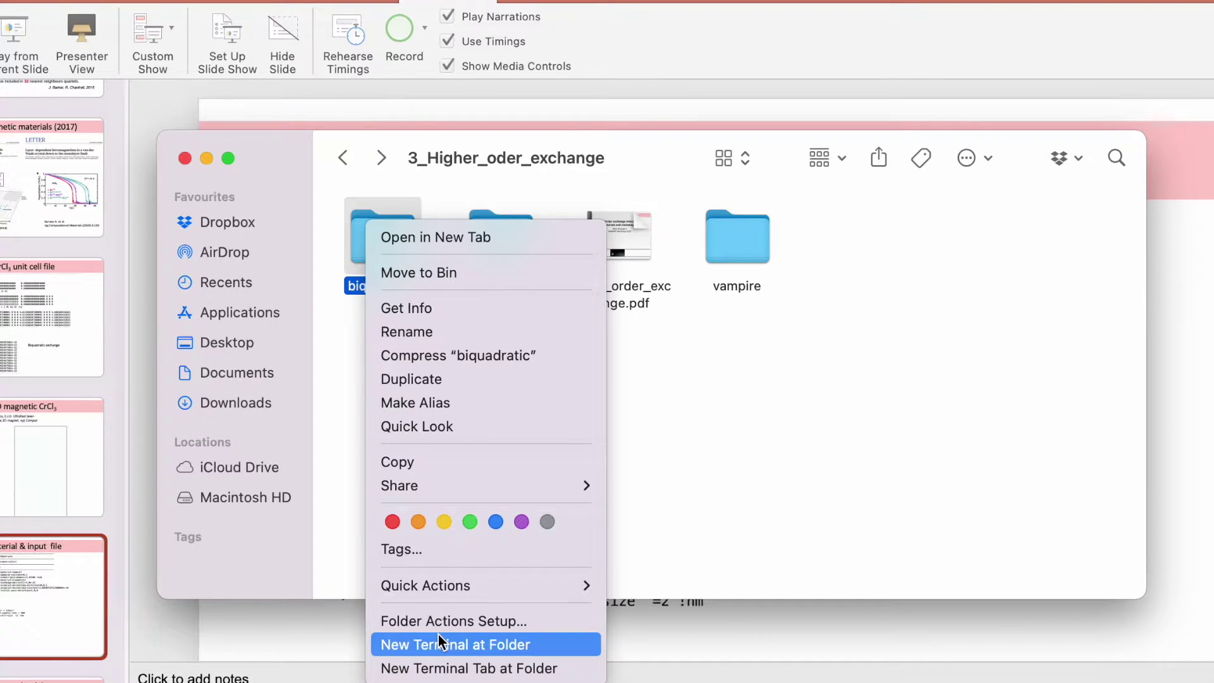
pyautogui.click(441, 643)
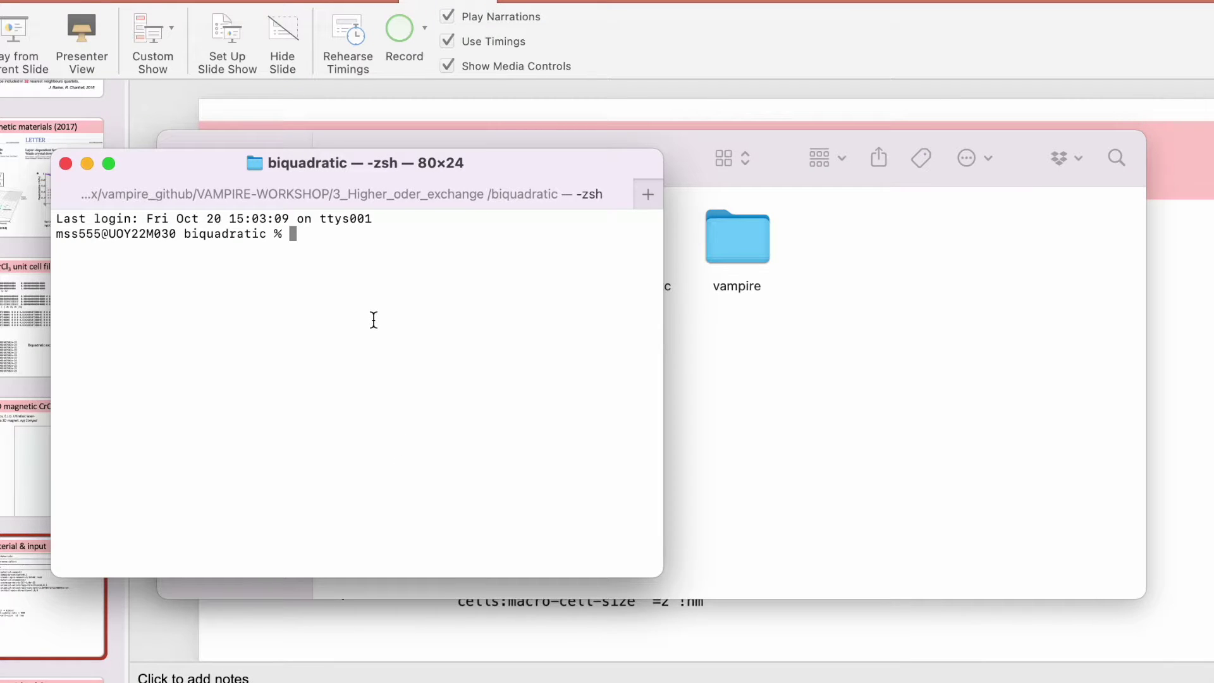
pyautogui.write('ls')
pyautogui.press('Return')
# Change to the sibling vampire directory and list its contents.
pyautogui.write('cd ..')
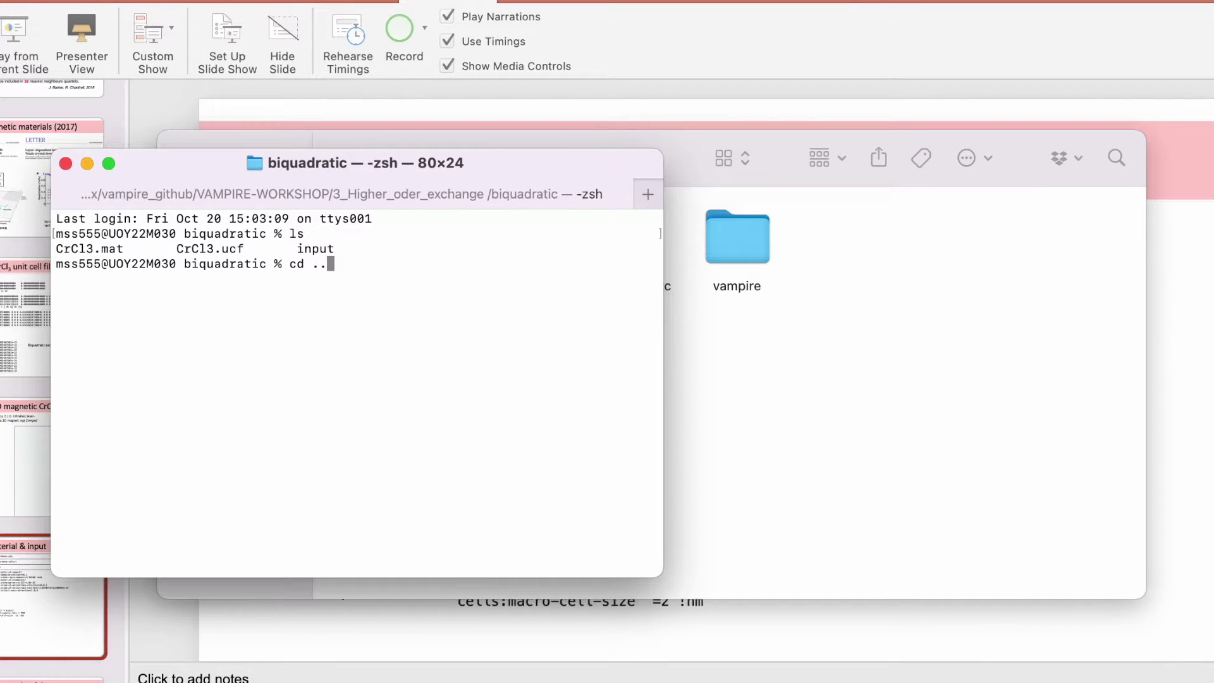
pyautogui.press('Return')
pyautogui.write('cd va')
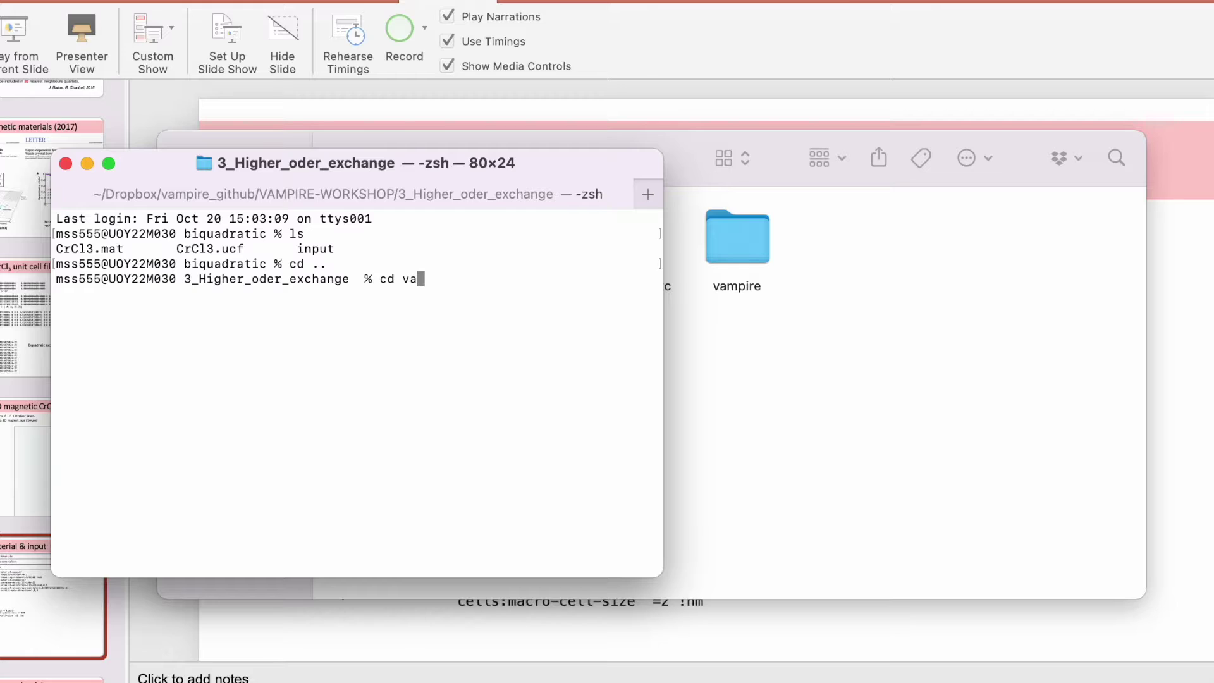
pyautogui.press('Tab')
pyautogui.press('Return')
pyautogui.write('ls')
pyautogui.press('Return')
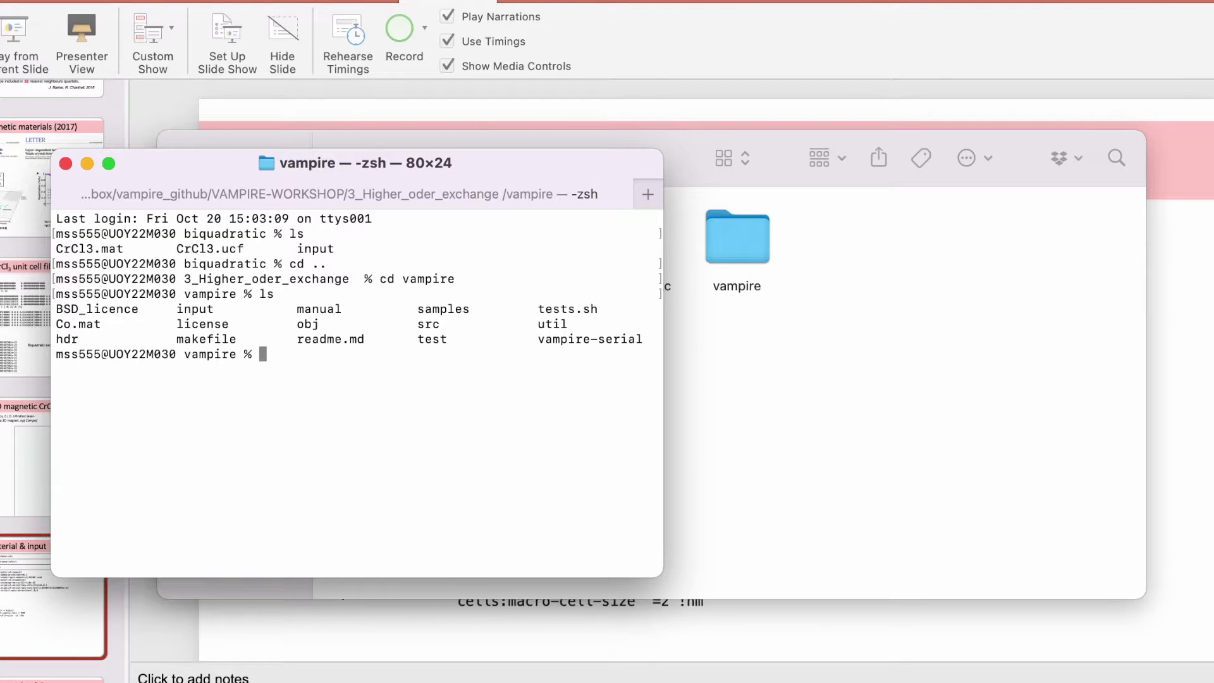
# List the git branches of the vampire repository and check out the release branch.
pyautogui.write('git branch')
pyautogui.press('Return')
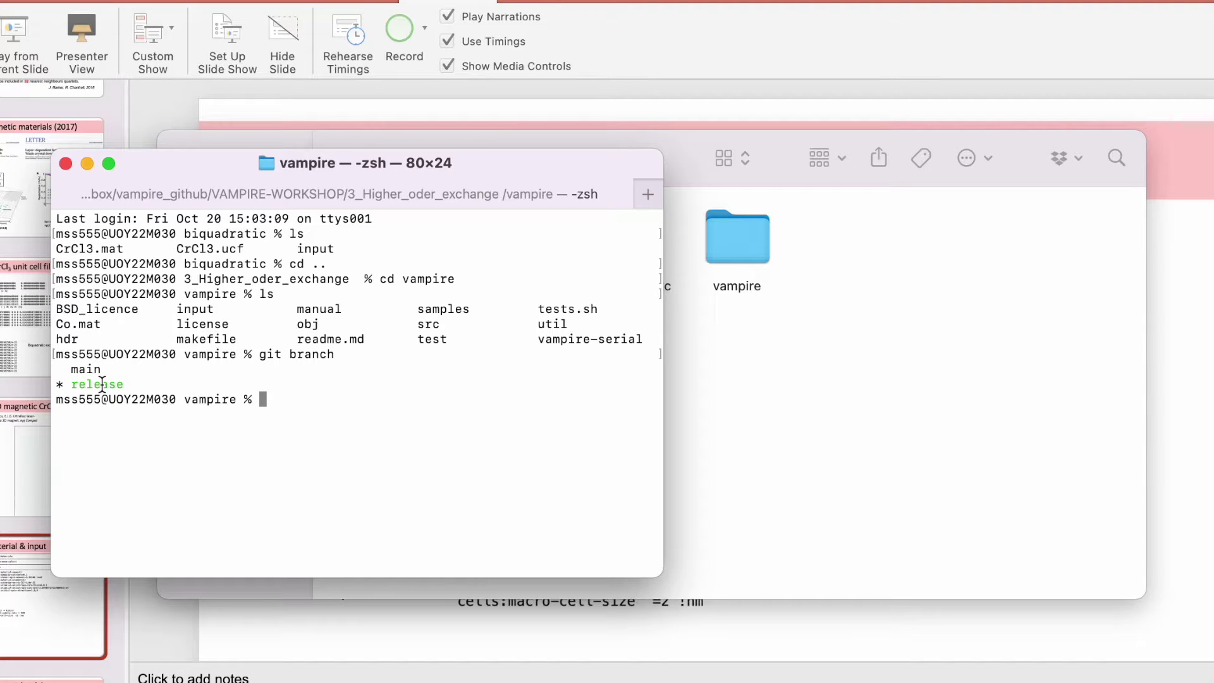
pyautogui.write('git checkout release')
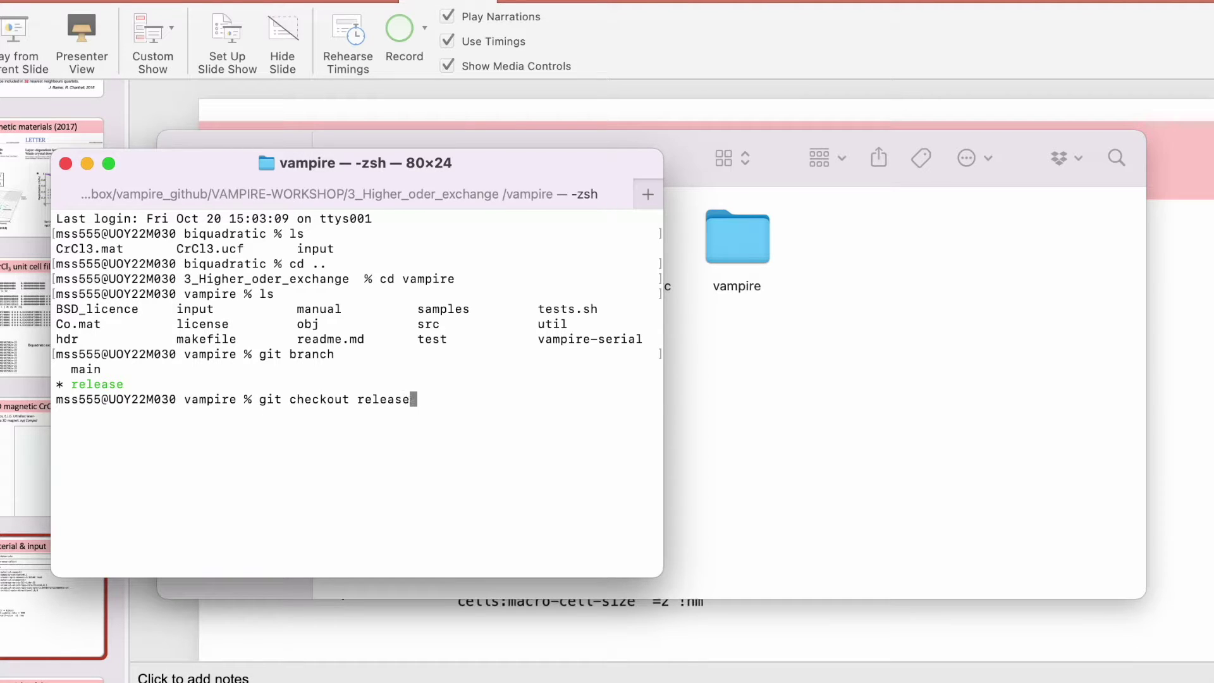
pyautogui.press('Return')
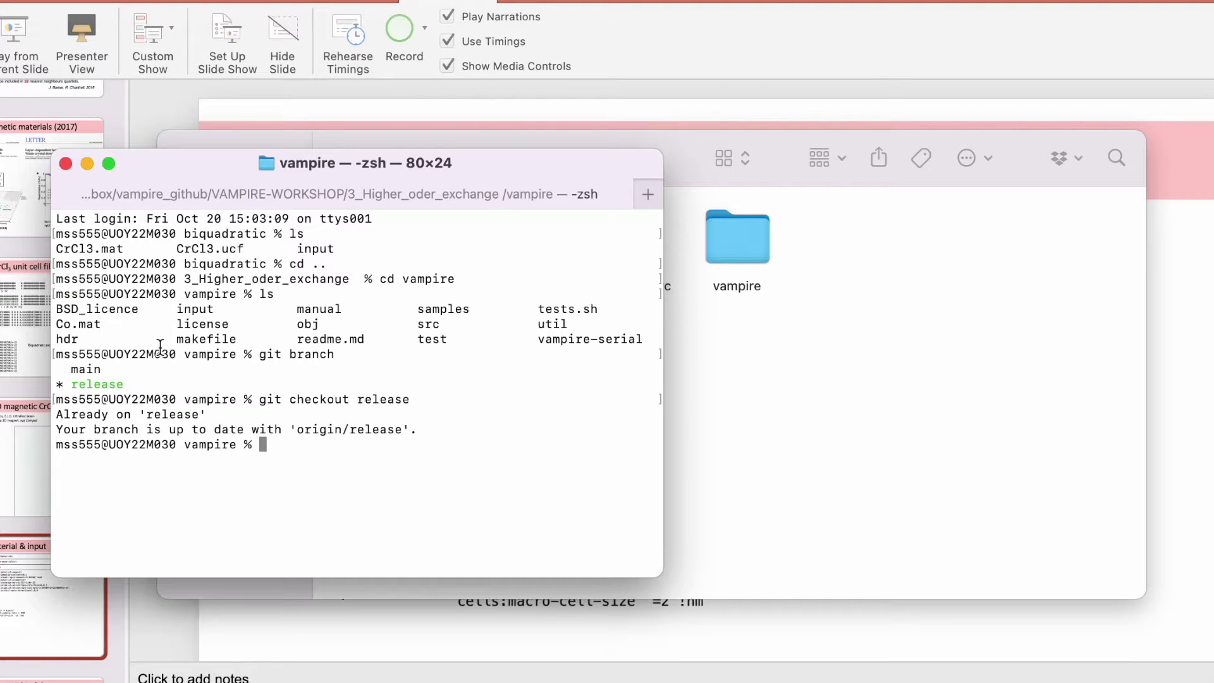
# Return to the biquadratic directory inside 3_Higher_oder_exchange and list its files.
pyautogui.write('cd ..')
pyautogui.press('Return')
pyautogui.write('cd ')
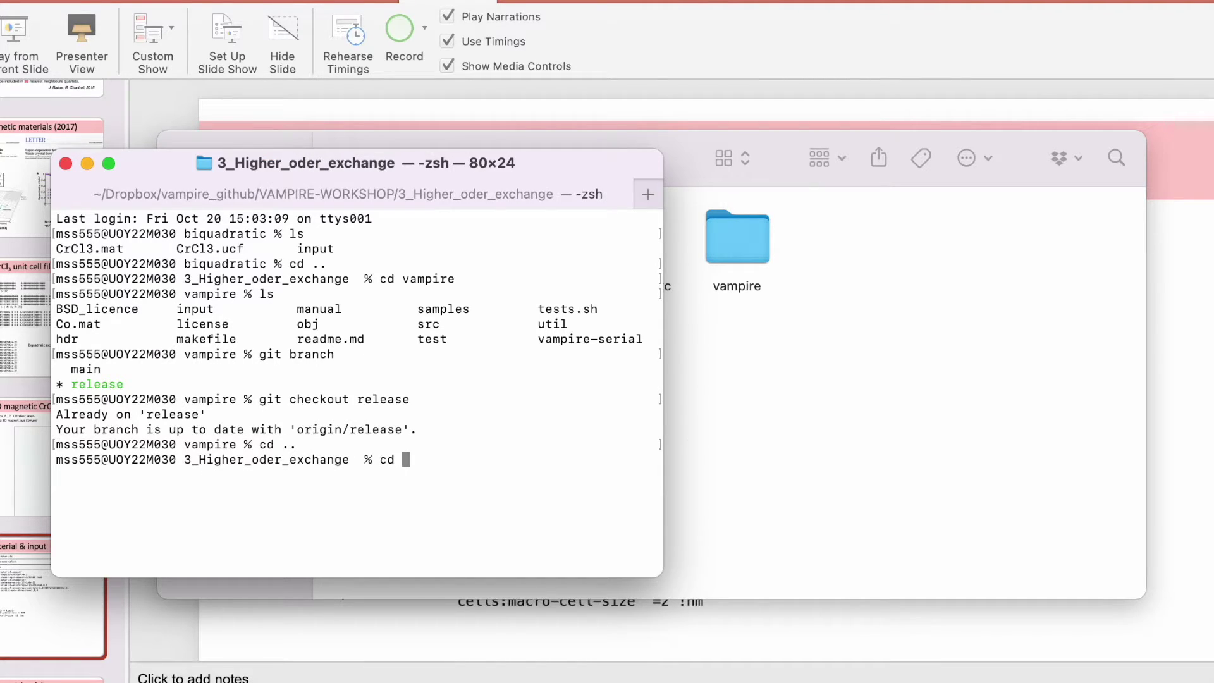
pyautogui.write('bi')
pyautogui.press('Tab')
pyautogui.press('Return')
pyautogui.write('ls')
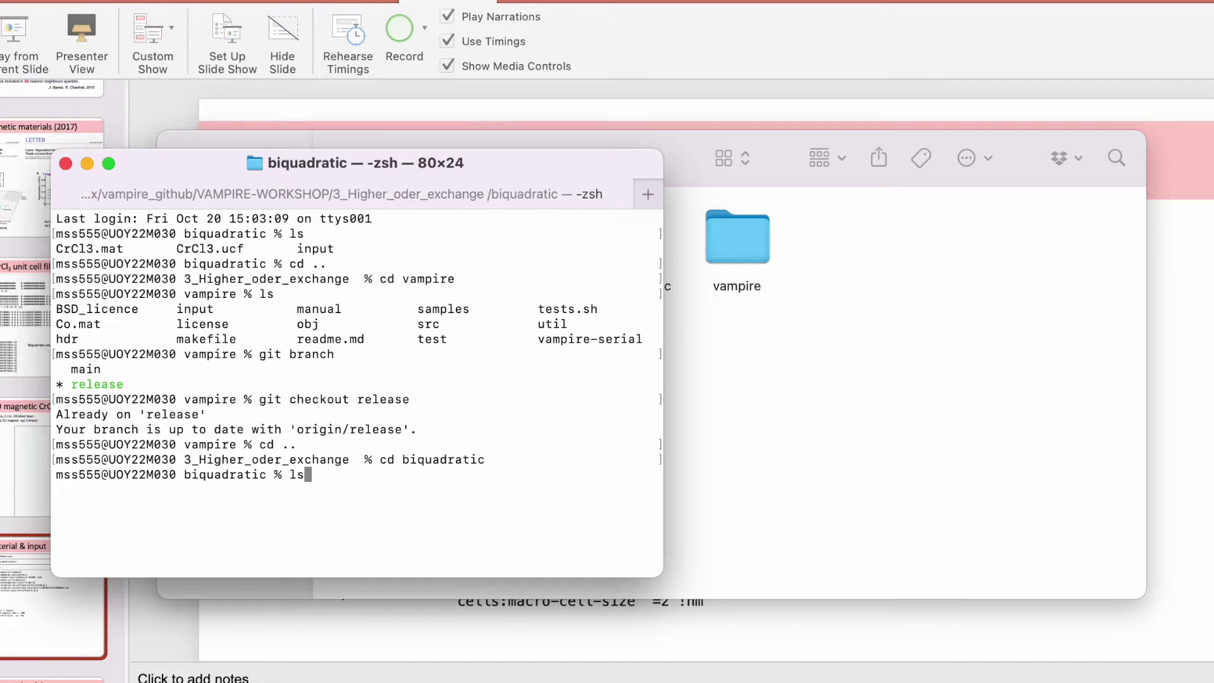
pyautogui.press('Return')
# Copy ../vampire/vampire-serial into the biquadratic directory and list the files again.
pyautogui.write('c')
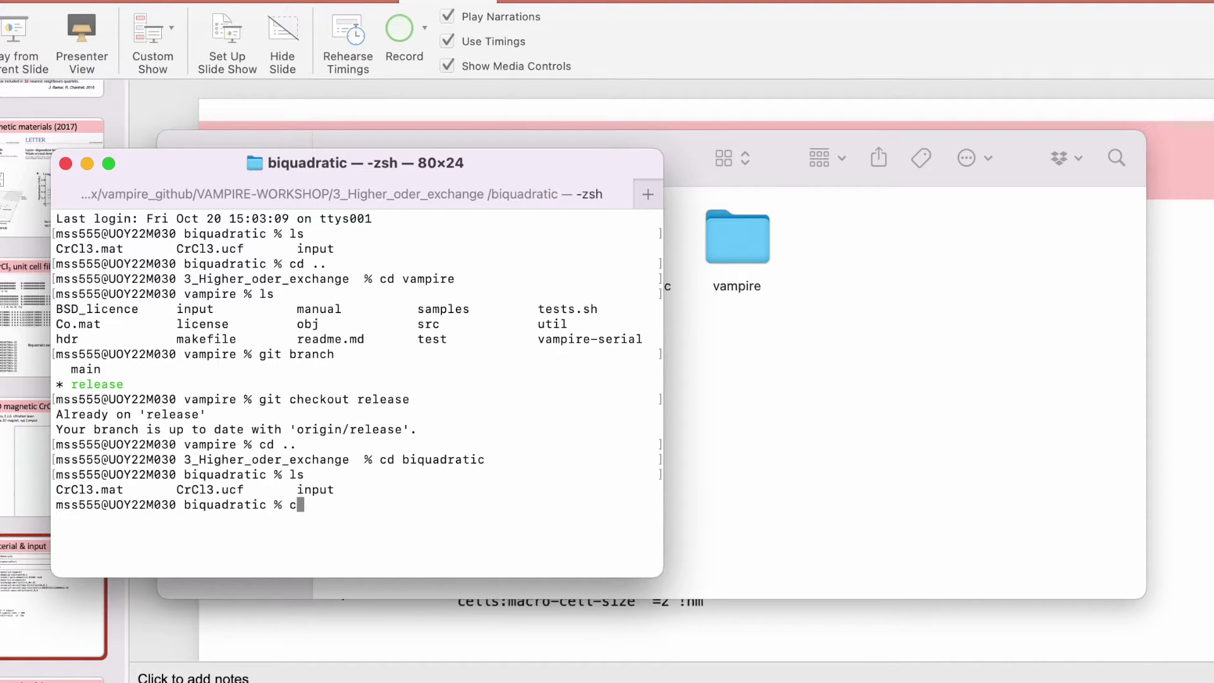
pyautogui.write('p ../va')
pyautogui.press('Tab')
pyautogui.write('va')
pyautogui.press('Tab')
pyautogui.write('./')
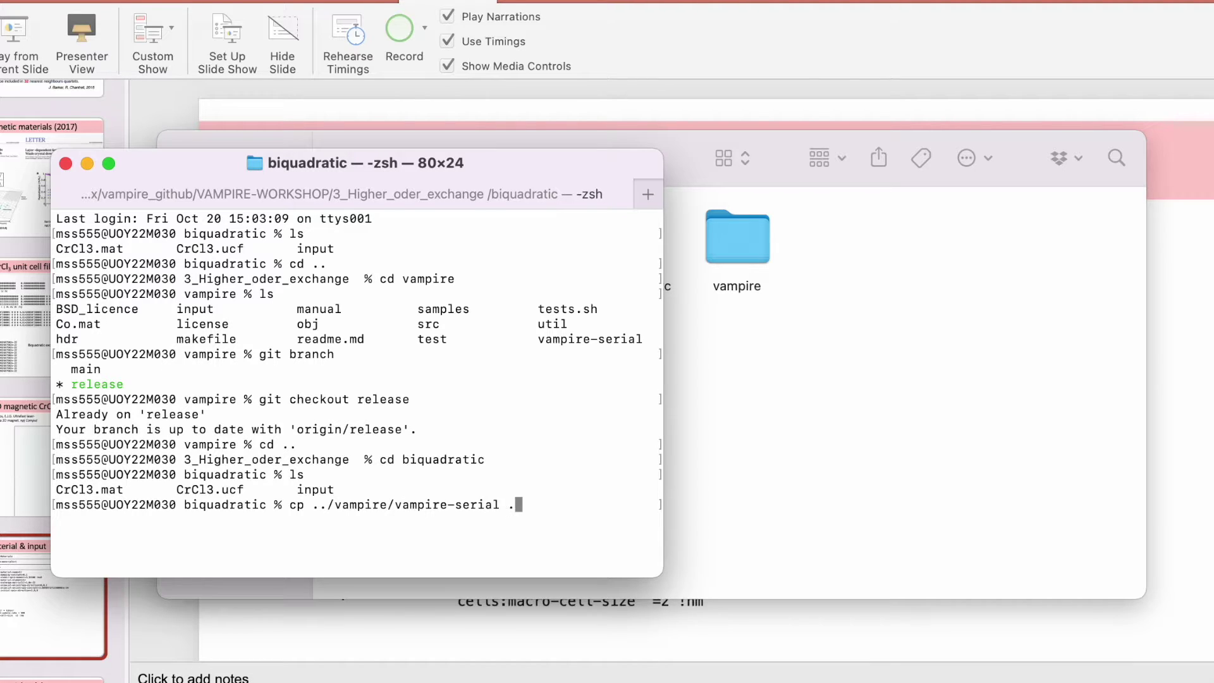
pyautogui.press('Return')
pyautogui.write('ls')
pyautogui.press('Return')
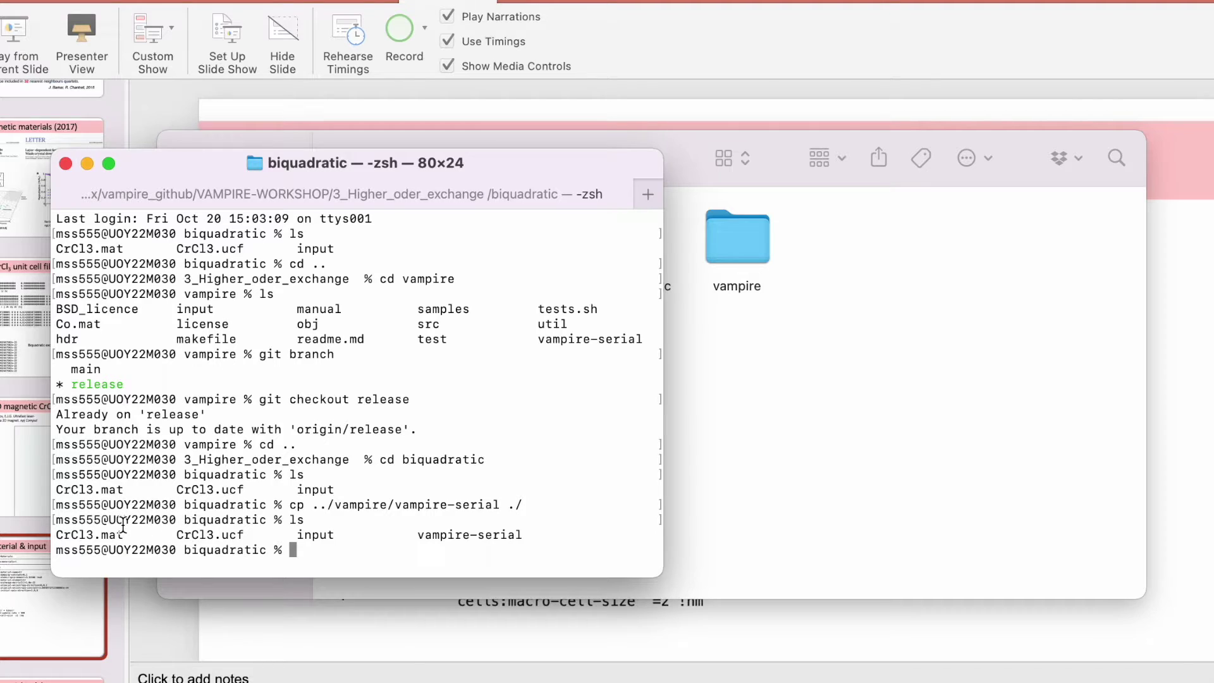
# Open the file named input in vi.
pyautogui.write('bi C')
pyautogui.press('BackSpace')
pyautogui.press('BackSpace')
pyautogui.press('BackSpace')
pyautogui.press('BackSpace')
pyautogui.write('vi input')
pyautogui.press('Return')
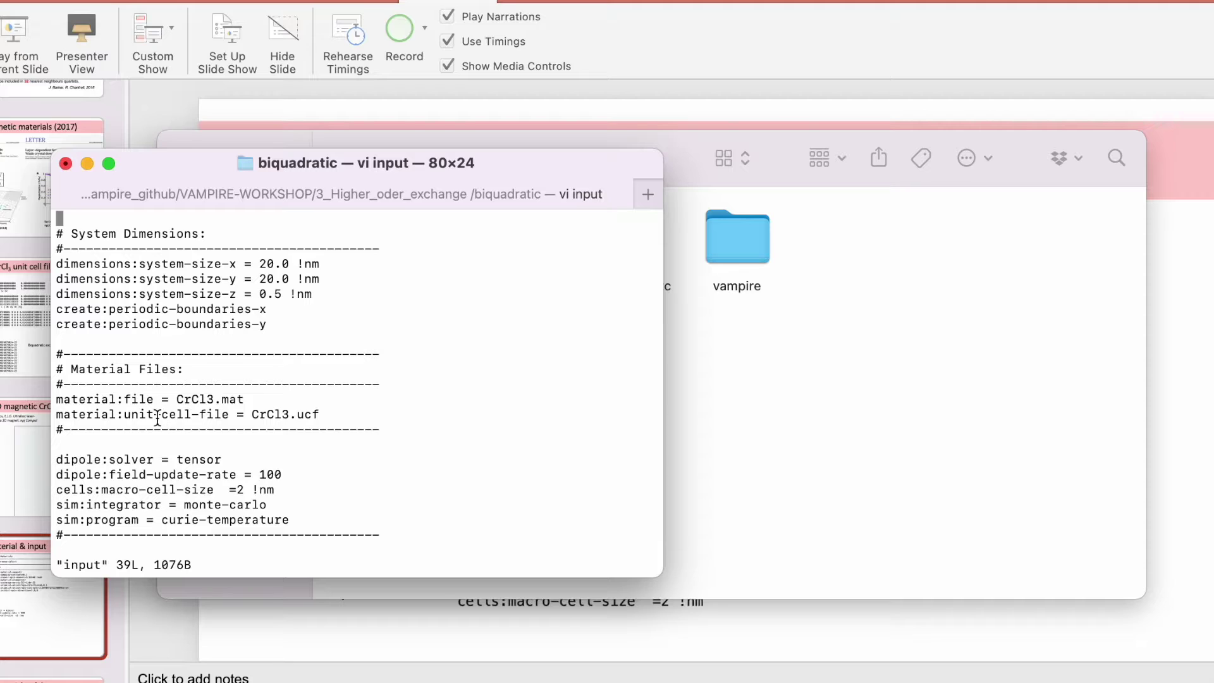
# Examine the integrator, program and dipole settings in the input file.
pyautogui.scroll(-10, 199, 422)
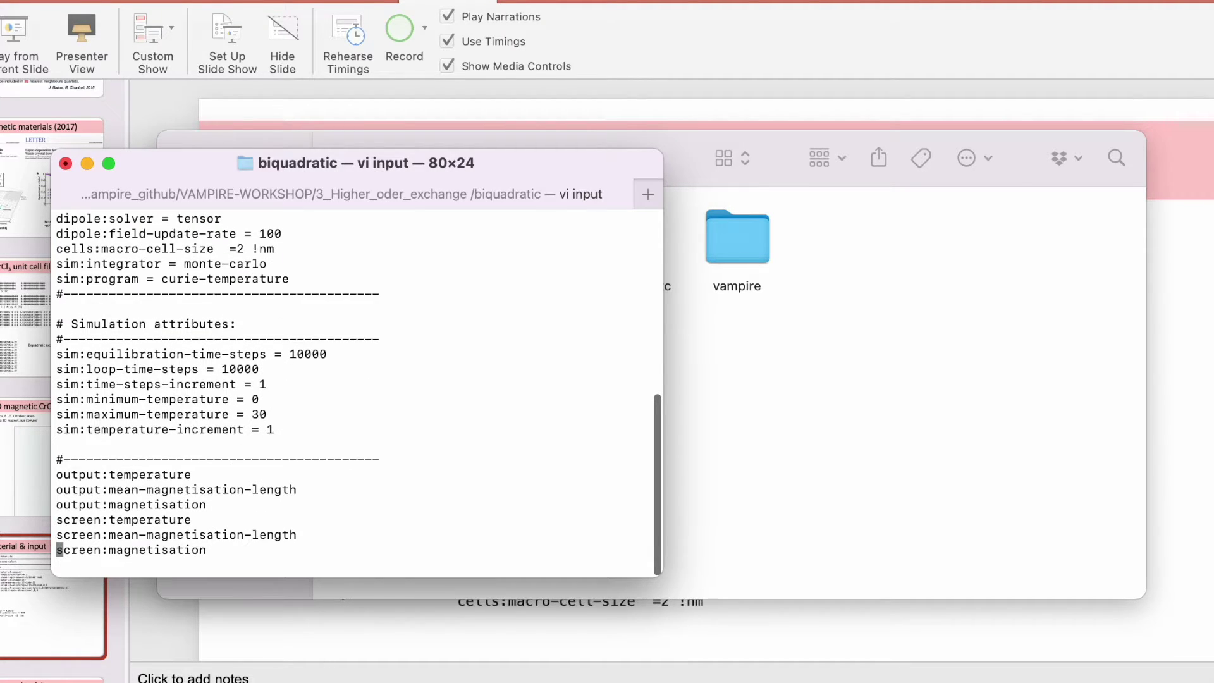
pyautogui.tripleClick(201, 279)
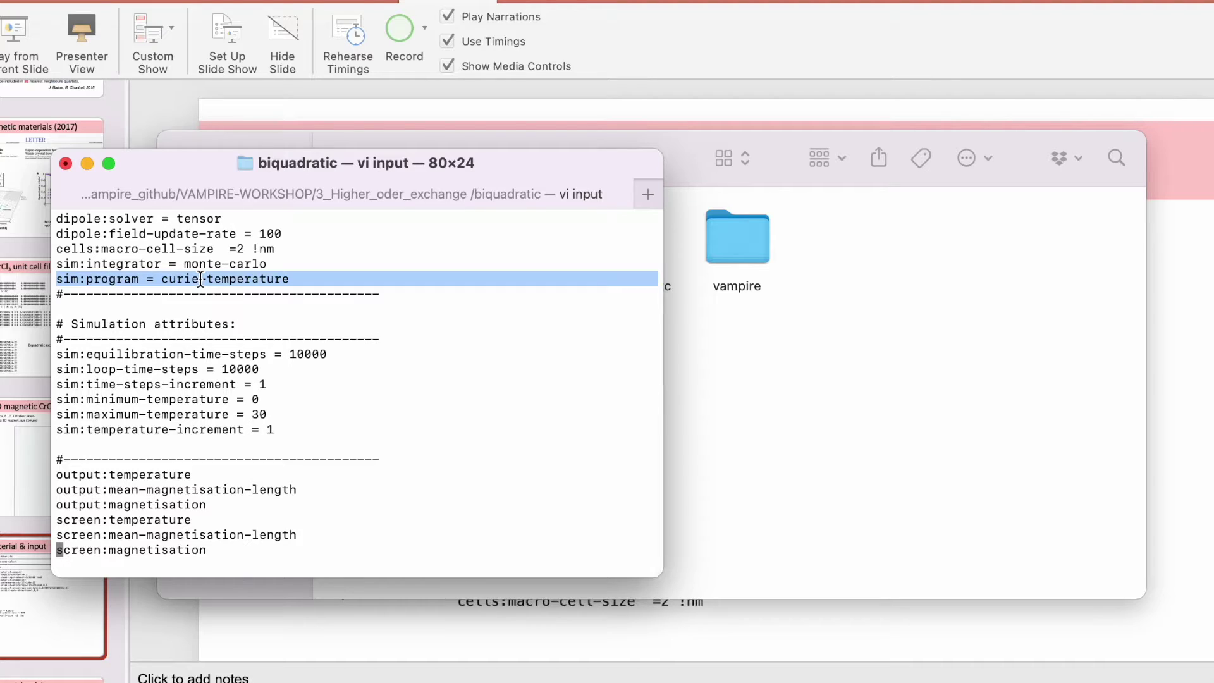
pyautogui.click(278, 252)
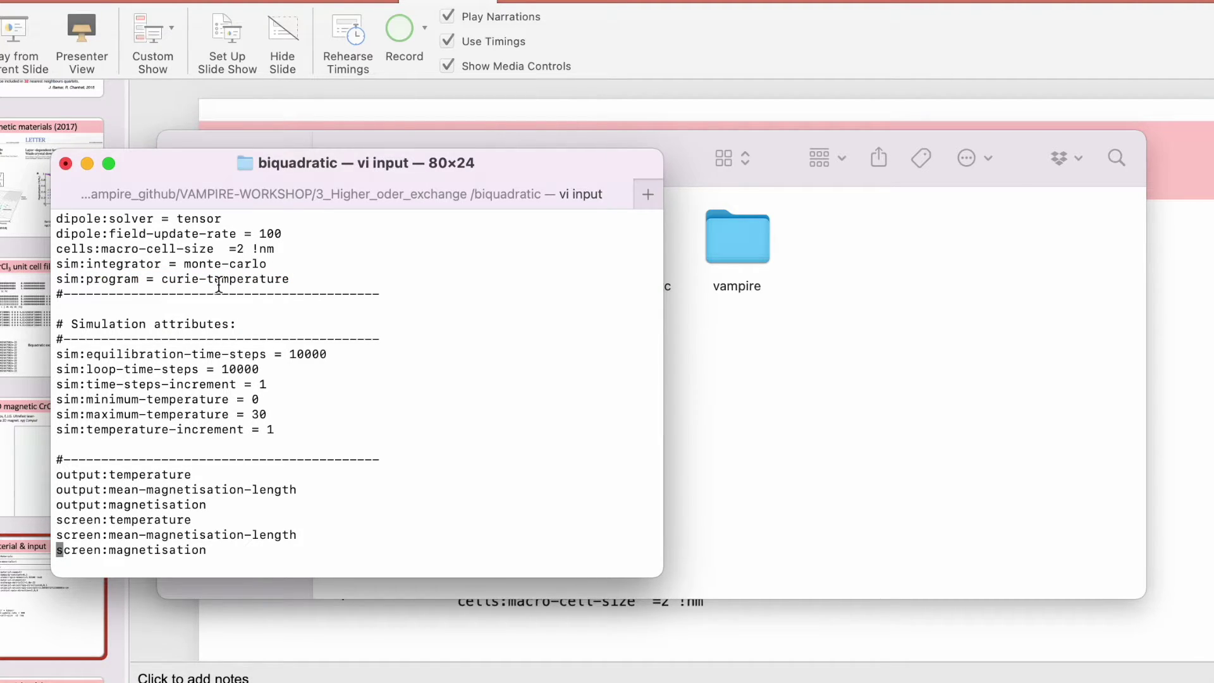
pyautogui.moveTo(193, 264); pyautogui.dragTo(286, 279)
pyautogui.click(286, 282)
pyautogui.scroll(8, 286, 282)
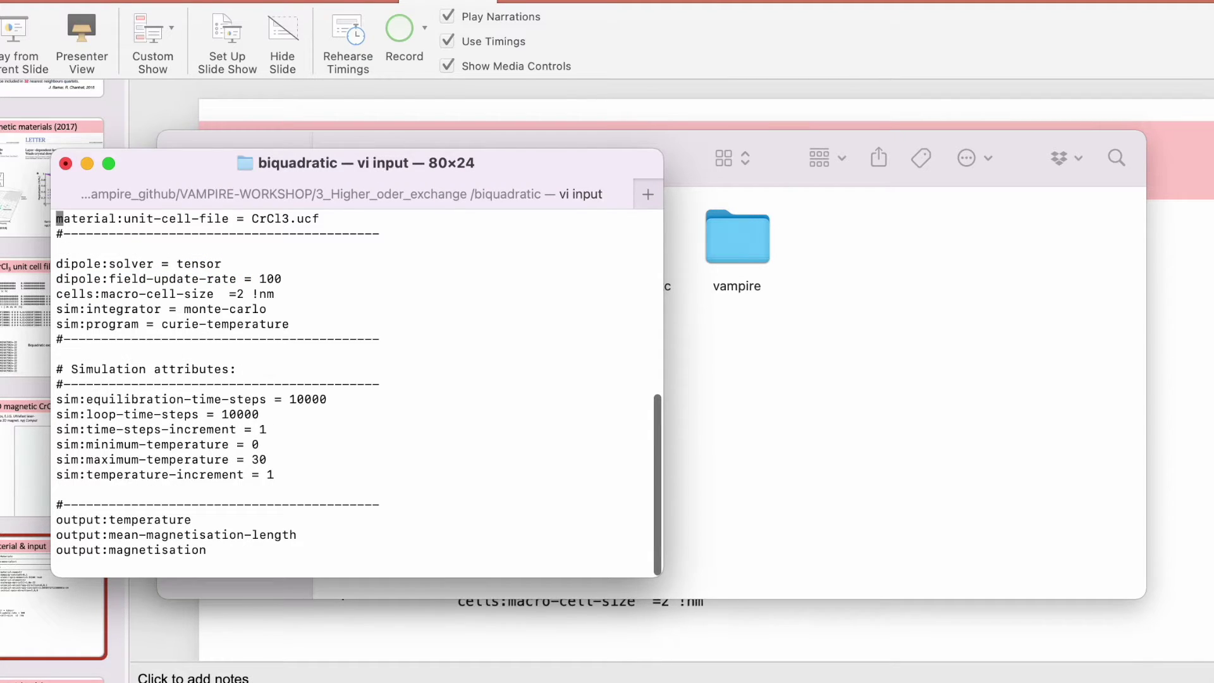
pyautogui.moveTo(147, 263); pyautogui.dragTo(297, 285)
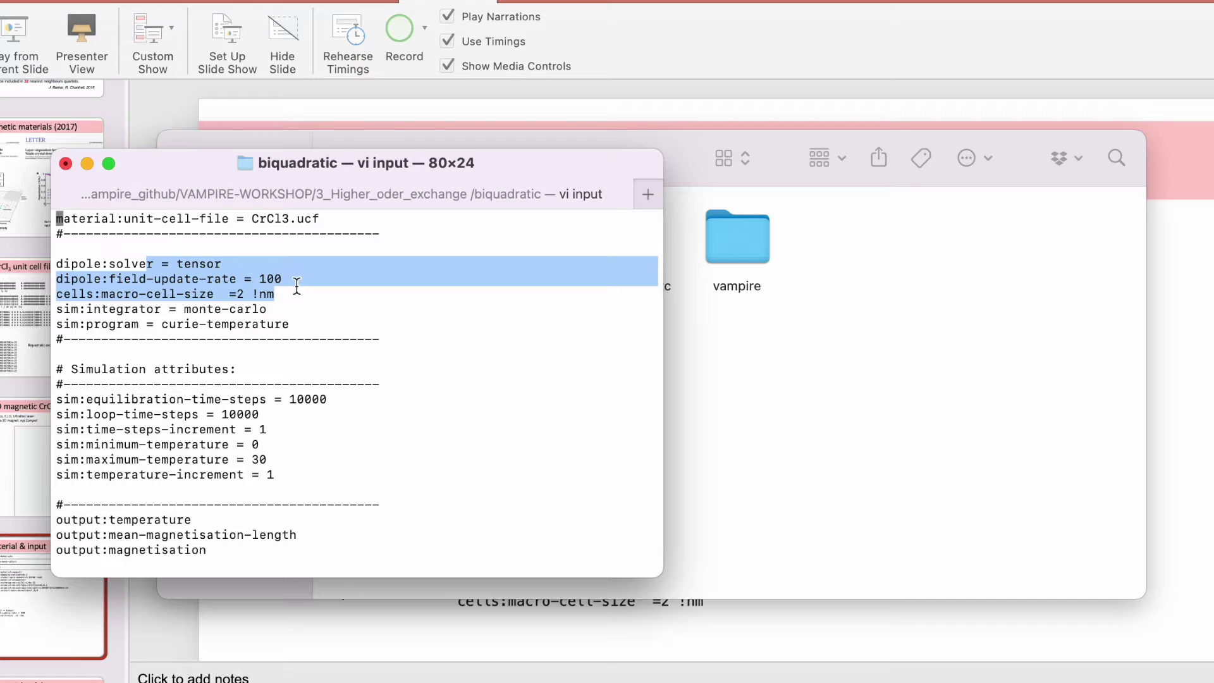
pyautogui.press('Down')
pyautogui.press('Down')
pyautogui.press('Down')
pyautogui.press('Down')
pyautogui.press('Down')
pyautogui.press('Down')
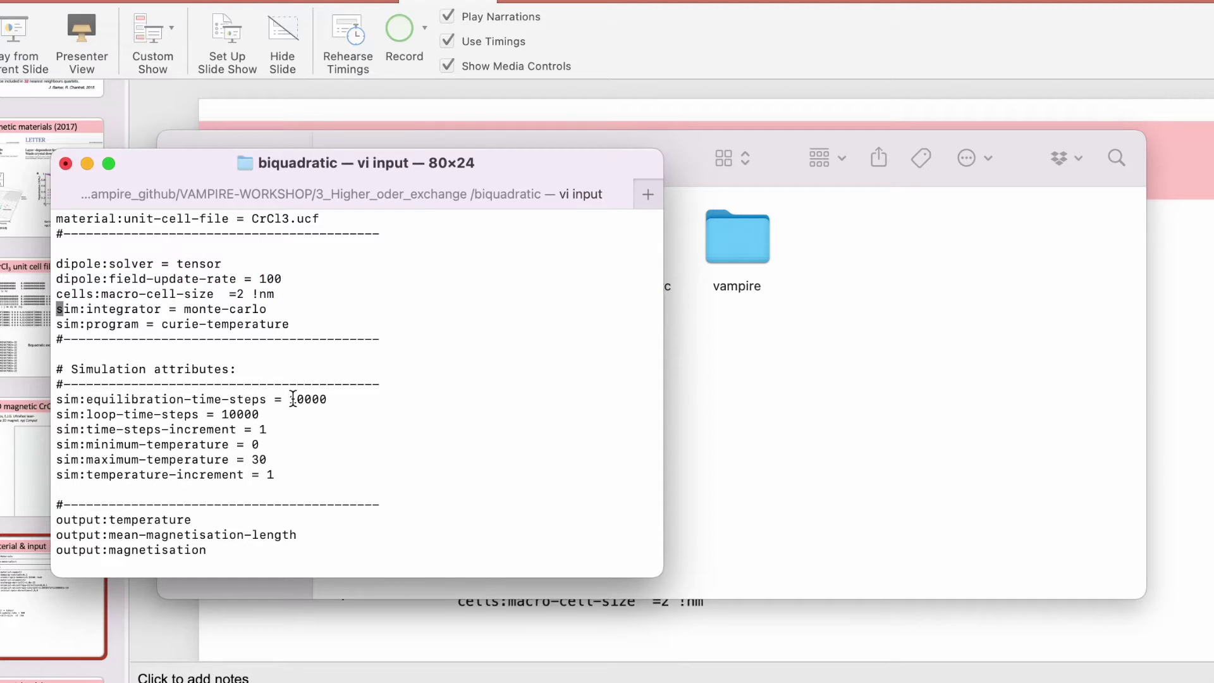
# Review the time steps, temperature range and output settings in the input file, and quit vi without saving.
pyautogui.doubleClick(292, 399)
pyautogui.doubleClick(222, 414)
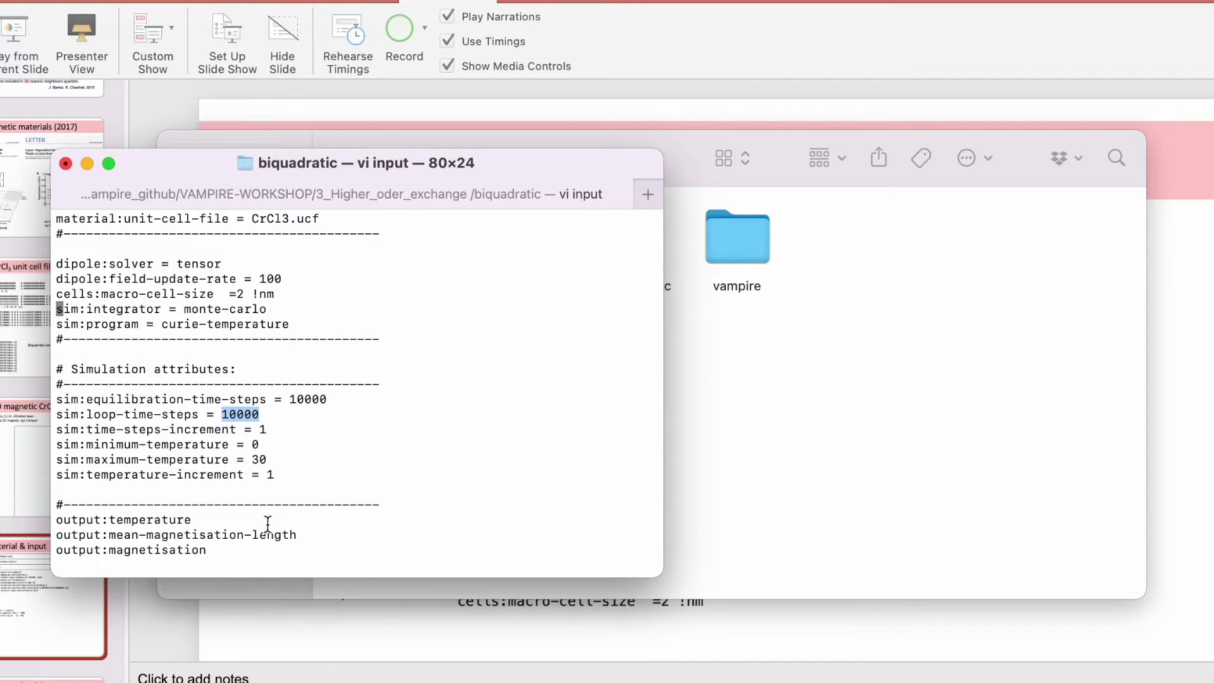
pyautogui.scroll(-2, 266, 521)
pyautogui.scroll(-3, 268, 491)
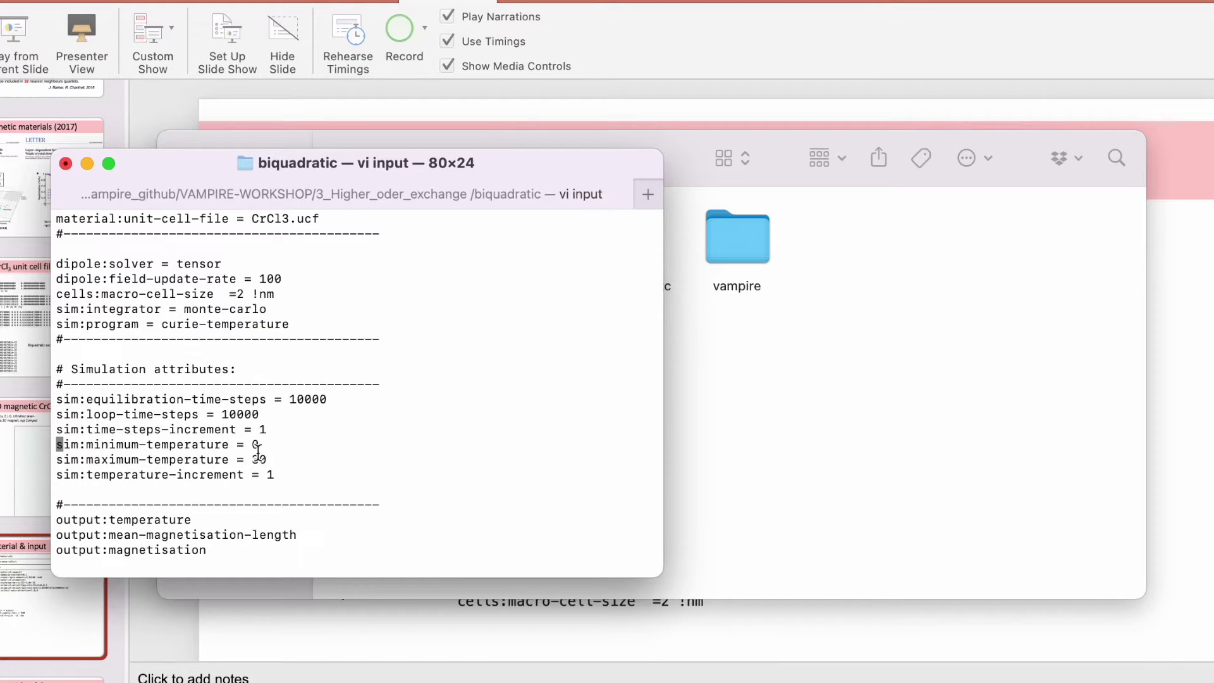
pyautogui.scroll(-3, 250, 494)
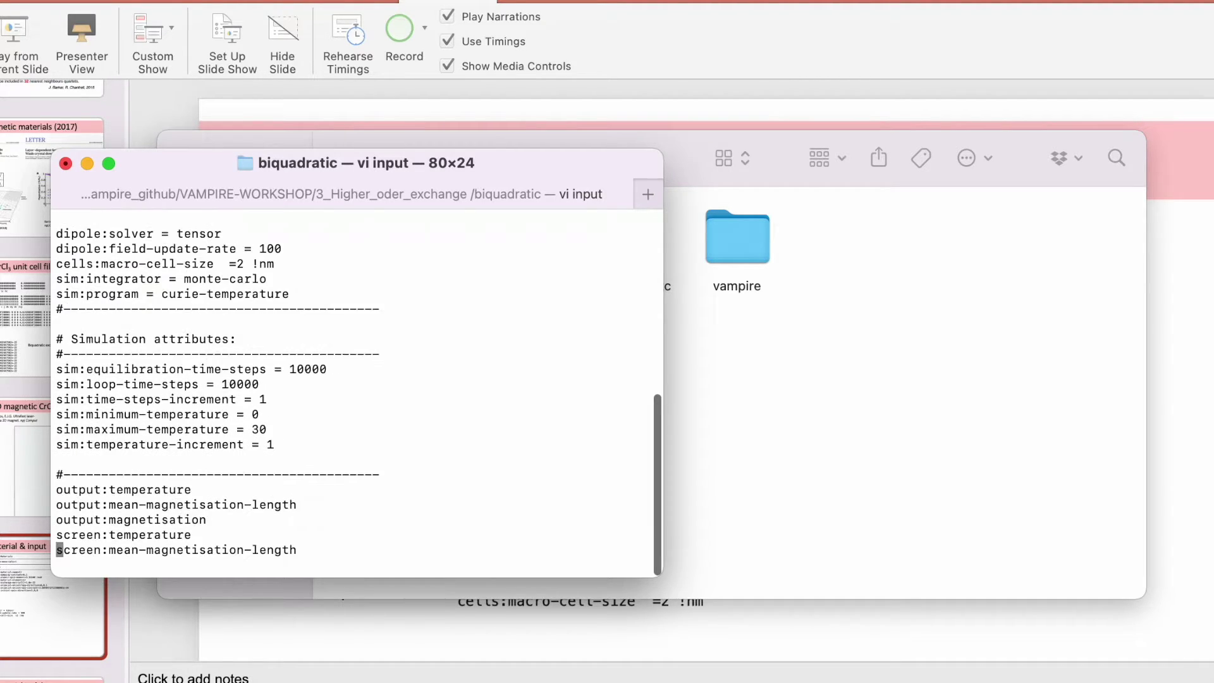
pyautogui.scroll(-1, 250, 385)
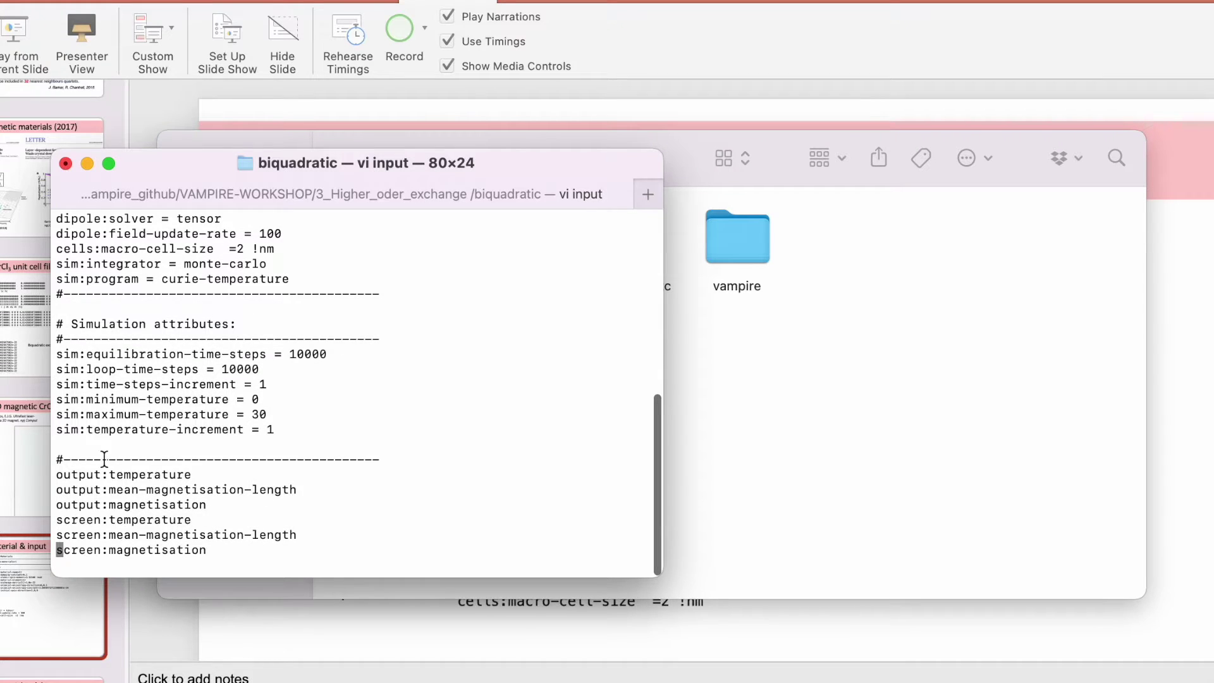
pyautogui.moveTo(111, 471); pyautogui.dragTo(194, 483)
pyautogui.scroll(10, 194, 483)
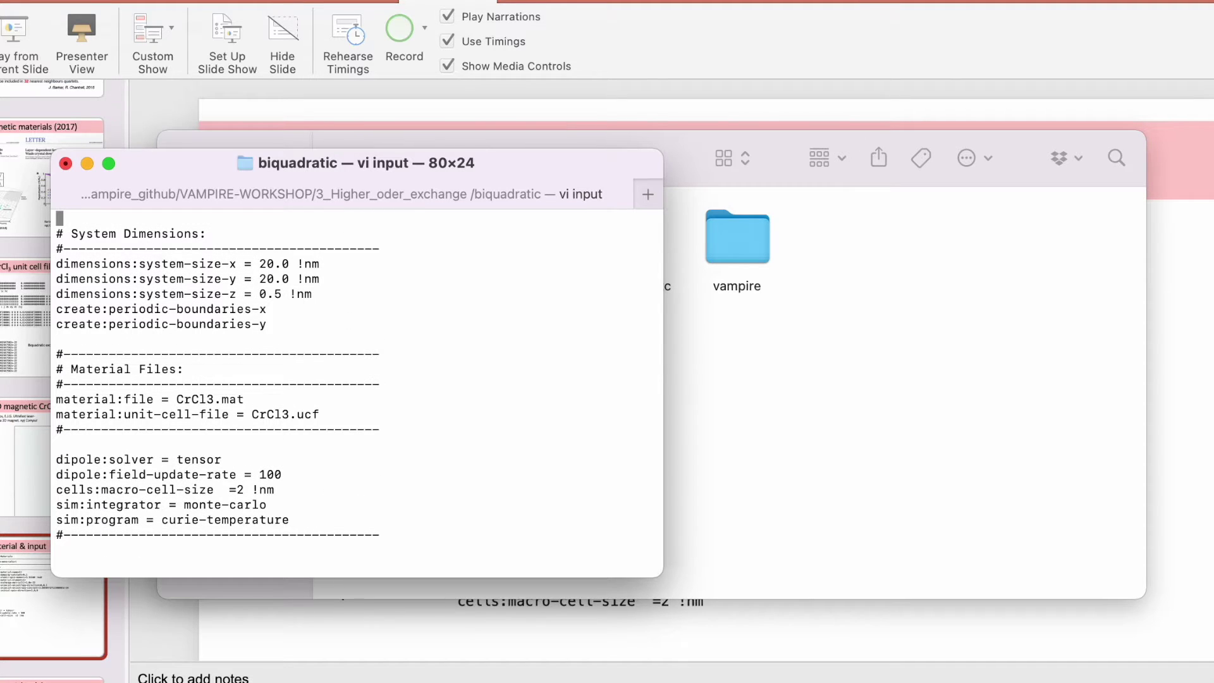
pyautogui.write(':q!')
pyautogui.press('Return')
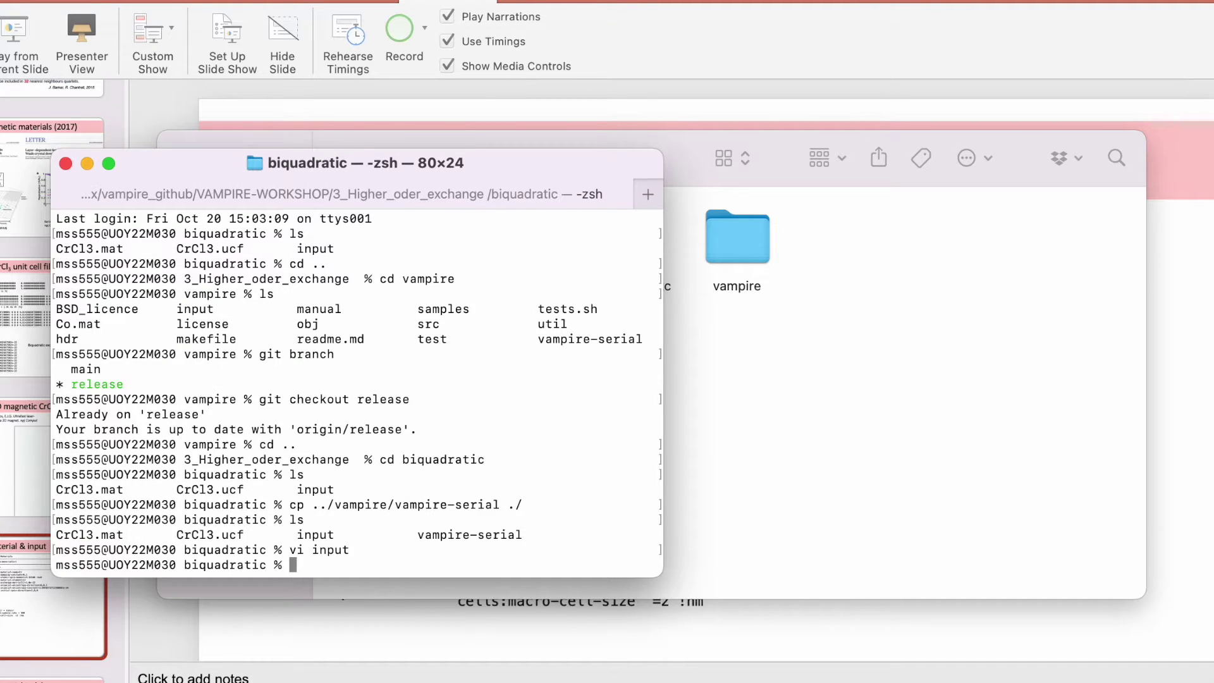
# Open CrCl3.ucf in vi, examine the isotropic exchange entries at the end of the file, and quit.
pyautogui.write('vi C')
pyautogui.press('Tab')
pyautogui.write('ucf')
pyautogui.press('Return')
pyautogui.hotkey('shift', 'g')
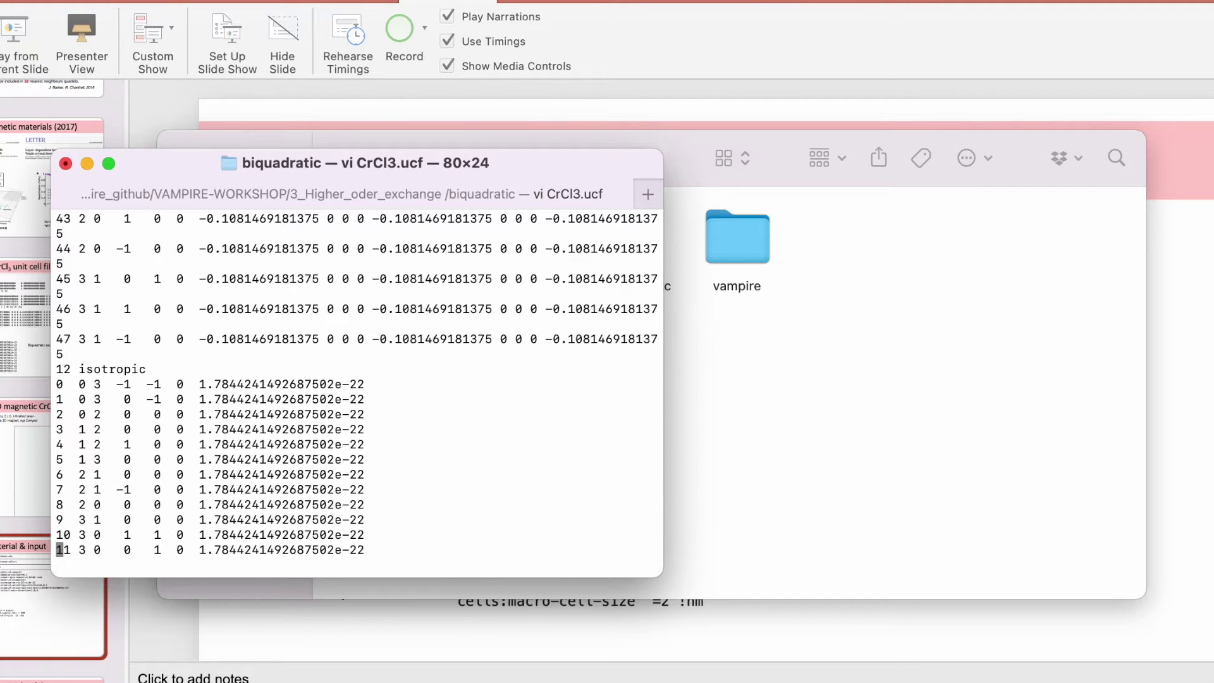
pyautogui.moveTo(102, 383); pyautogui.dragTo(182, 566)
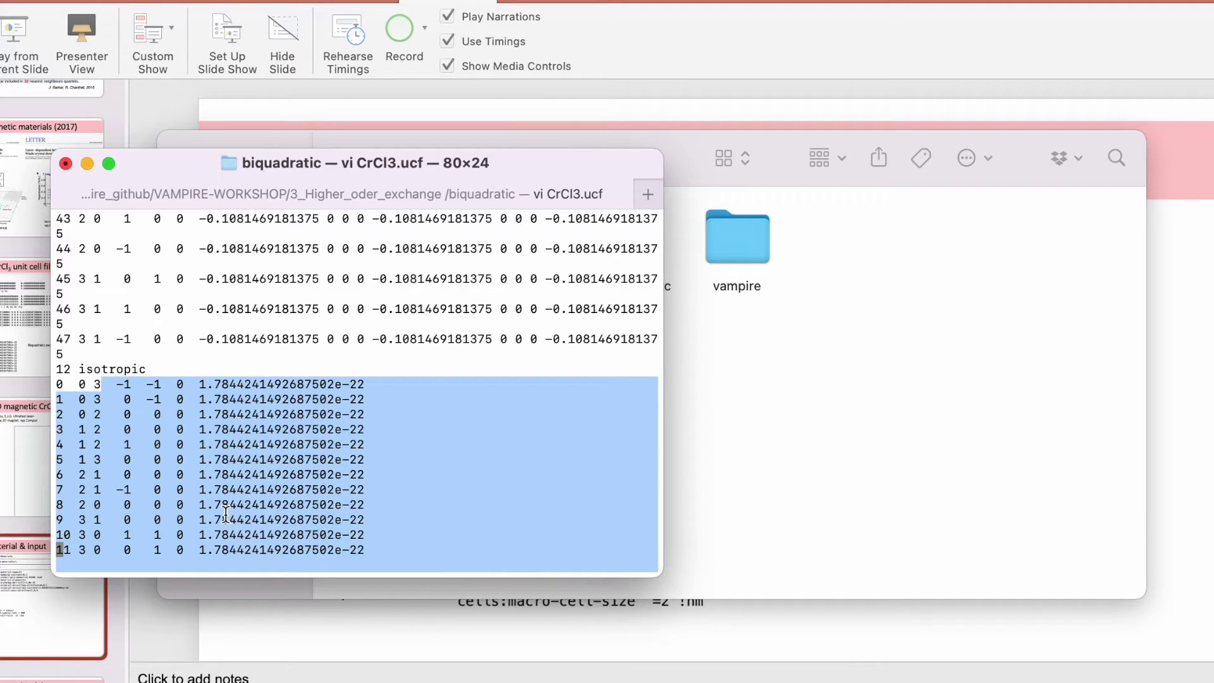
pyautogui.click(225, 515)
pyautogui.write(':')
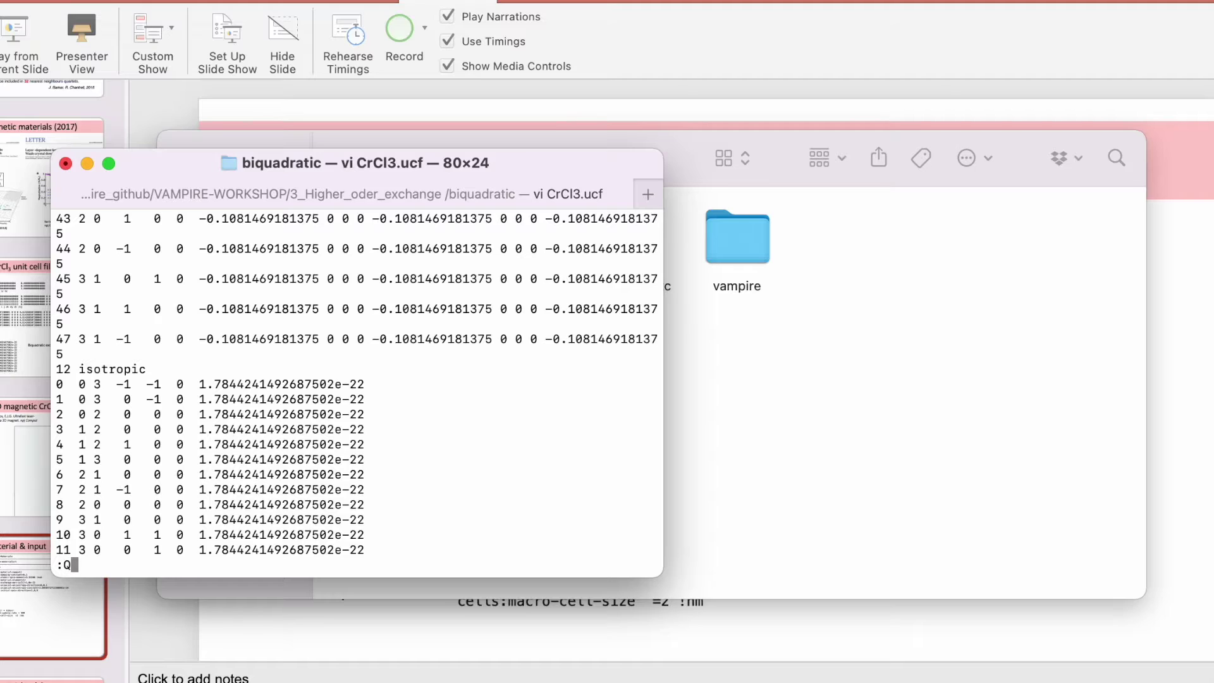
pyautogui.write('q')
pyautogui.press('Return')
# Run ./vampire-serial in the biquadratic directory to start the Curie-temperature simulation.
pyautogui.write(',')
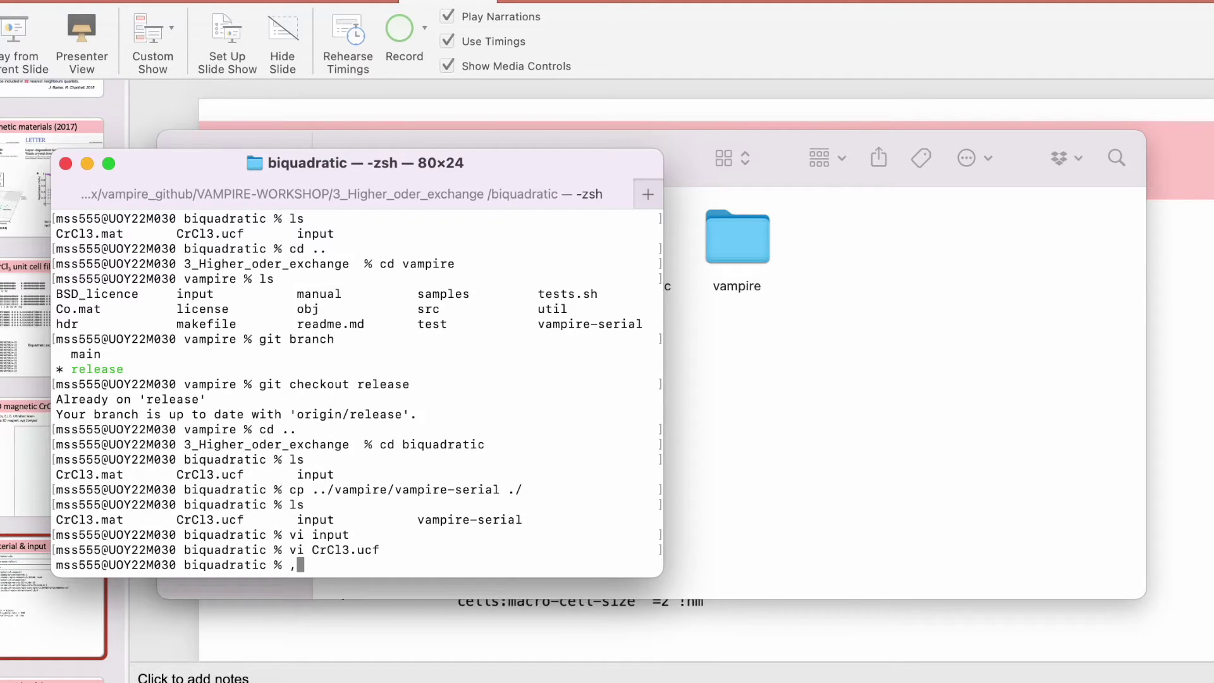
pyautogui.press('BackSpace')
pyautogui.write('./va')
pyautogui.press('Tab')
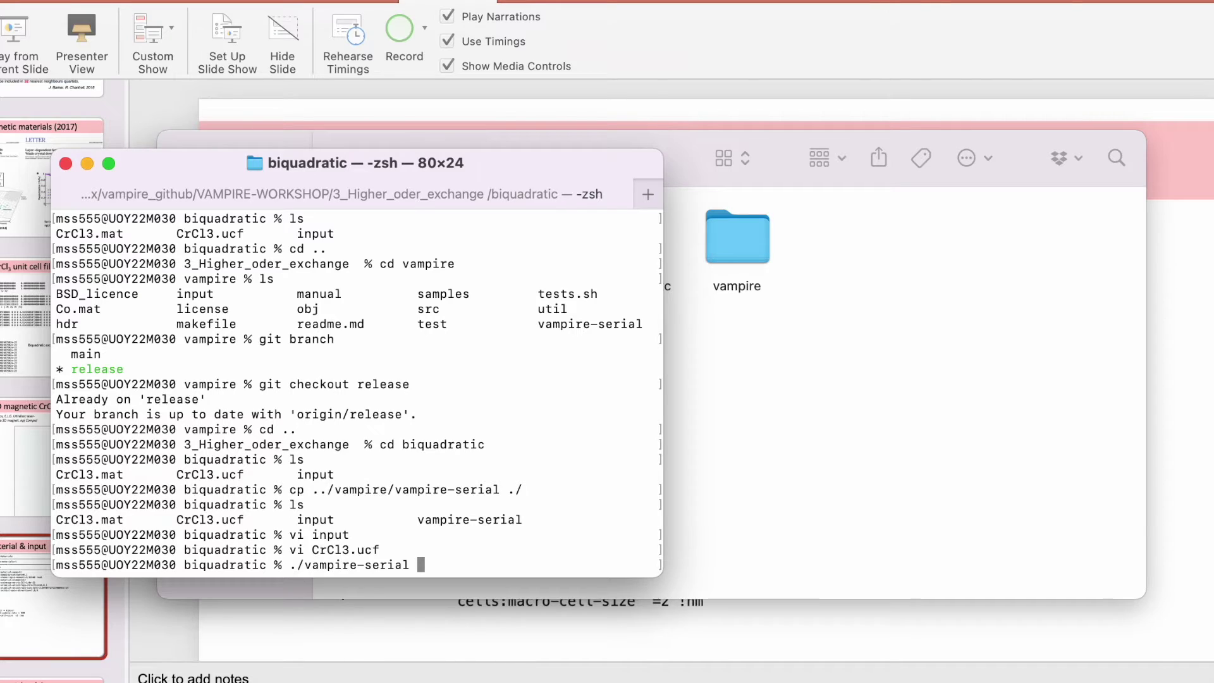
pyautogui.press('Return')
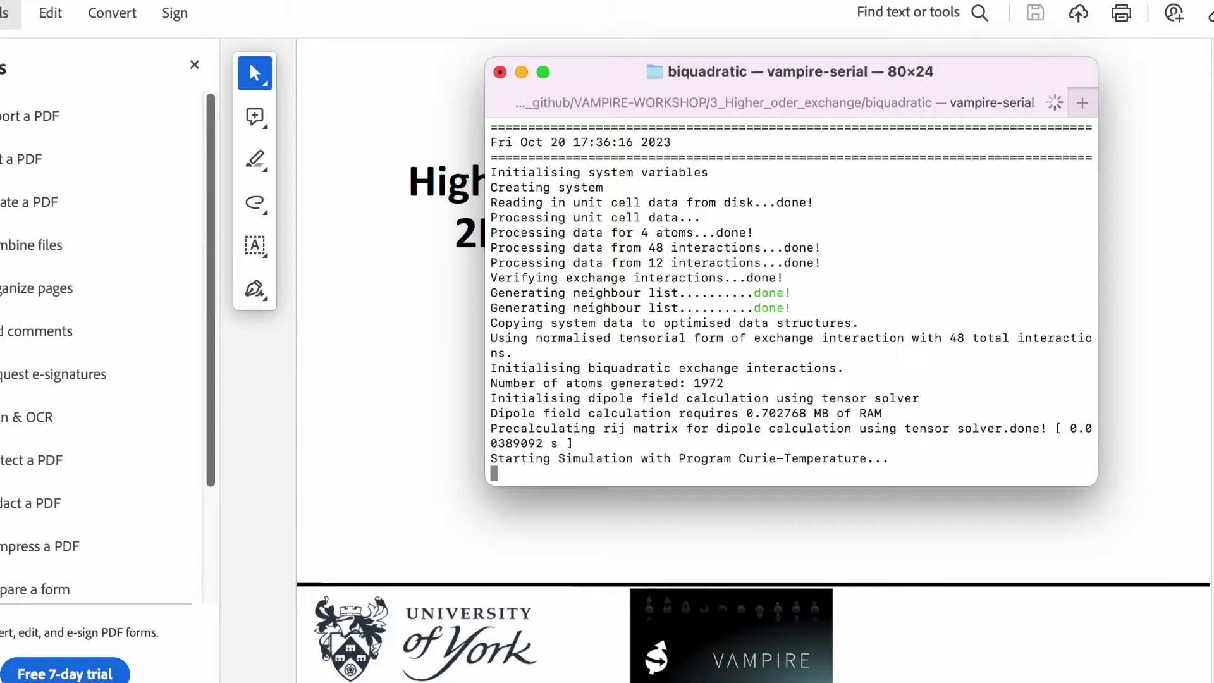
# Open a second terminal session in the biquadratic directory, list its files, and open input in vi at its end.
pyautogui.click(1095, 100)
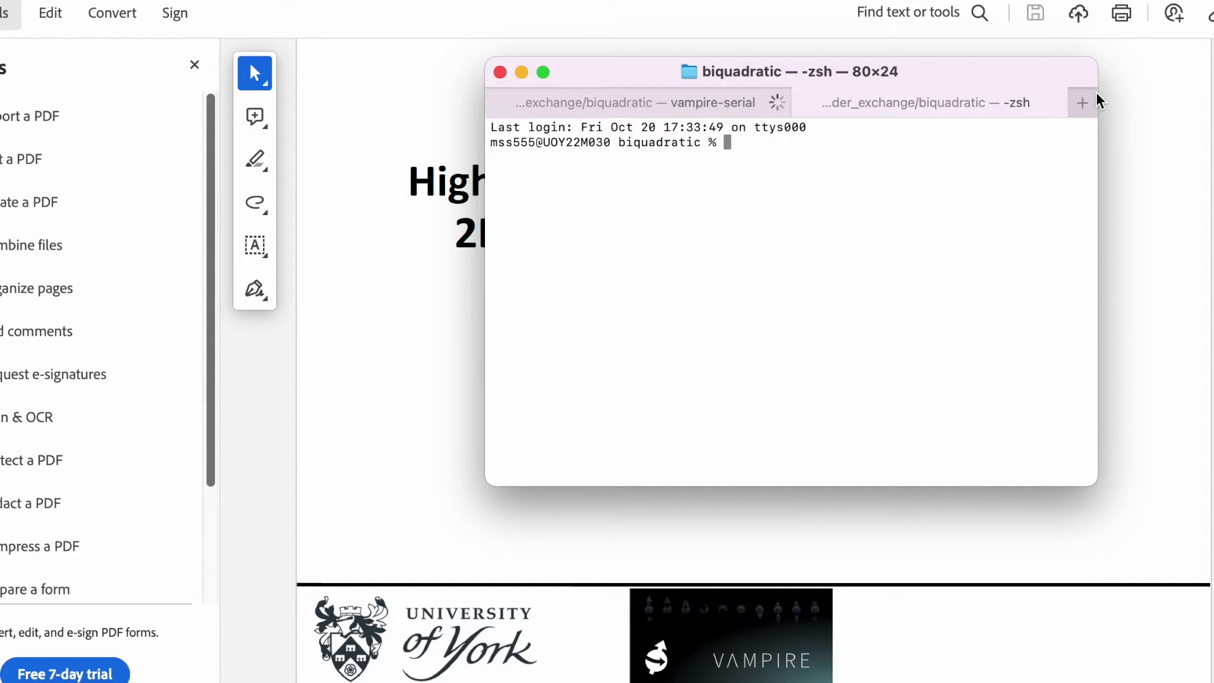
pyautogui.write('ls')
pyautogui.press('Return')
pyautogui.write('vi input')
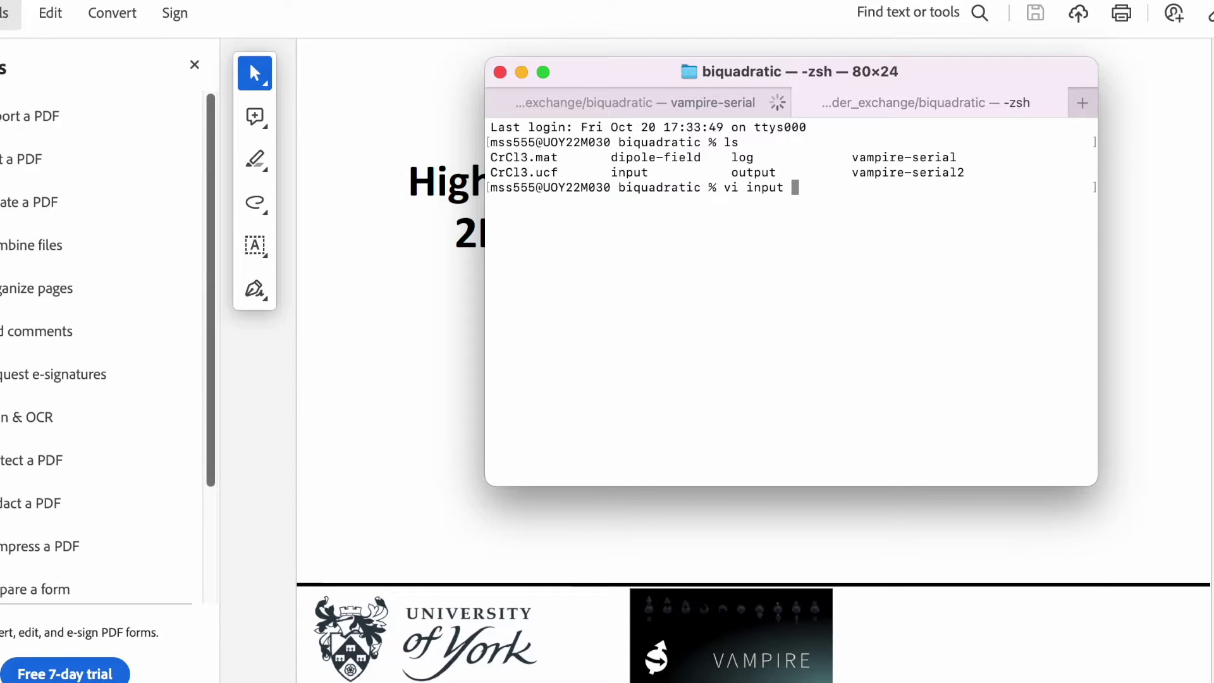
pyautogui.press('Return')
pyautogui.hotkey('shift', 'g')
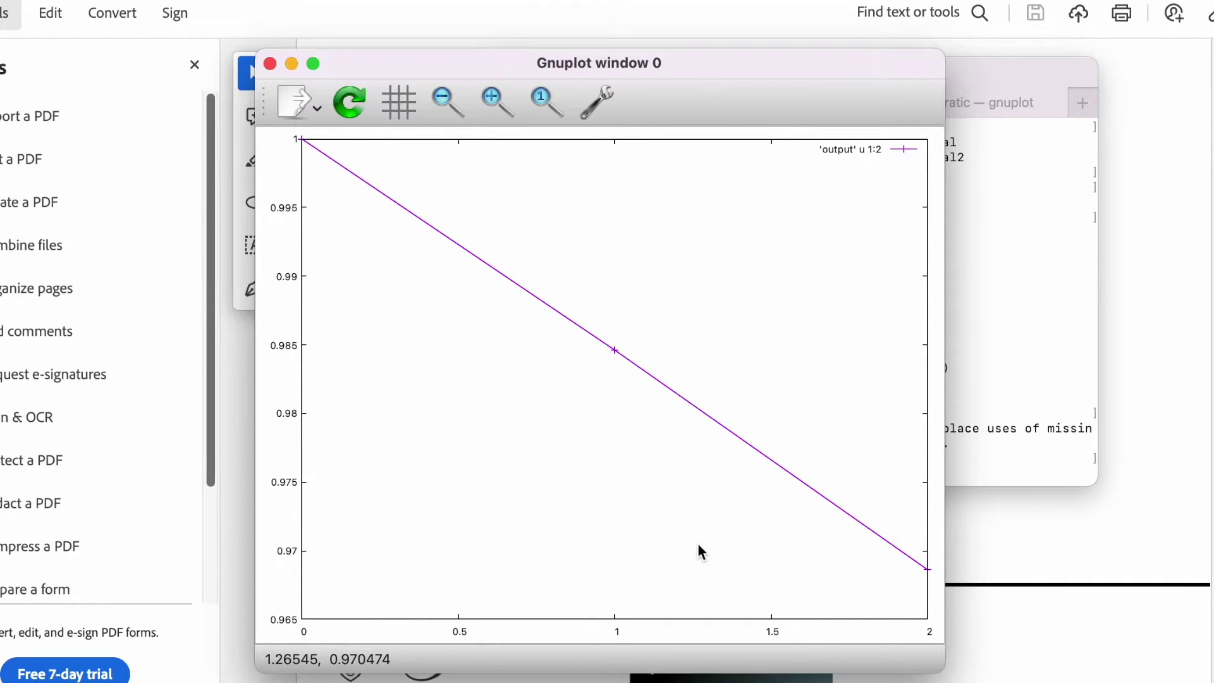
# Refresh the gnuplot graph of output columns 1:2 with the latest simulation data, close it and exit gnuplot.
pyautogui.click(546, 98)
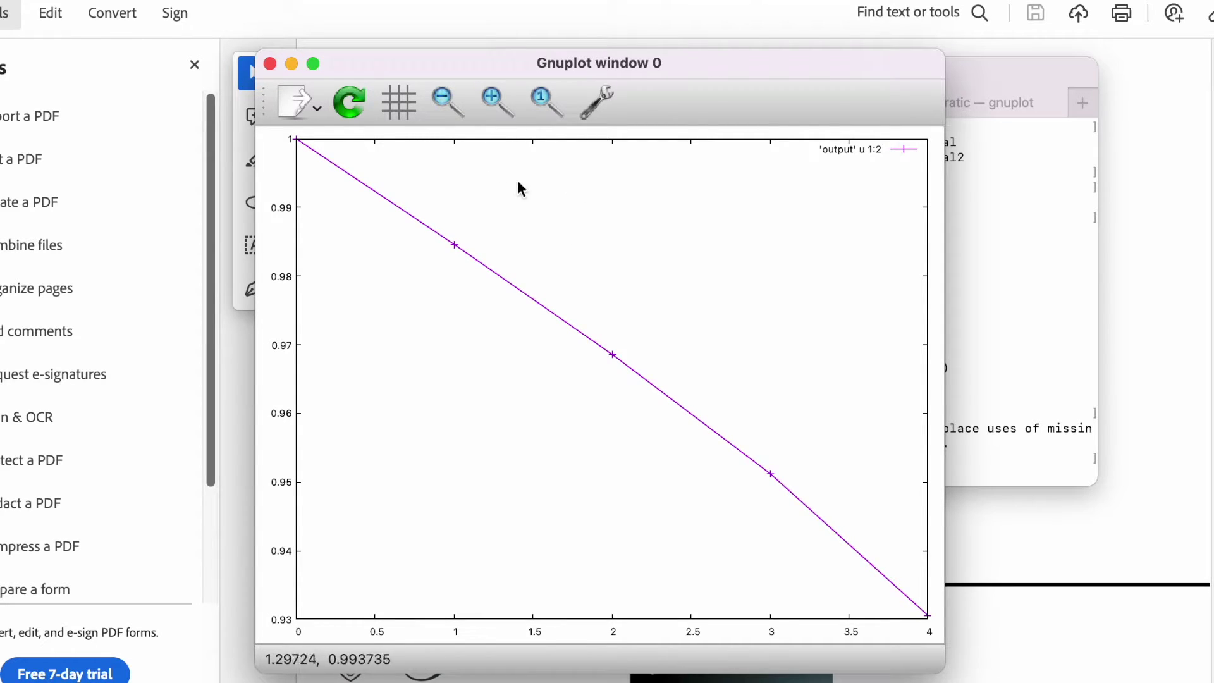
pyautogui.click(543, 99)
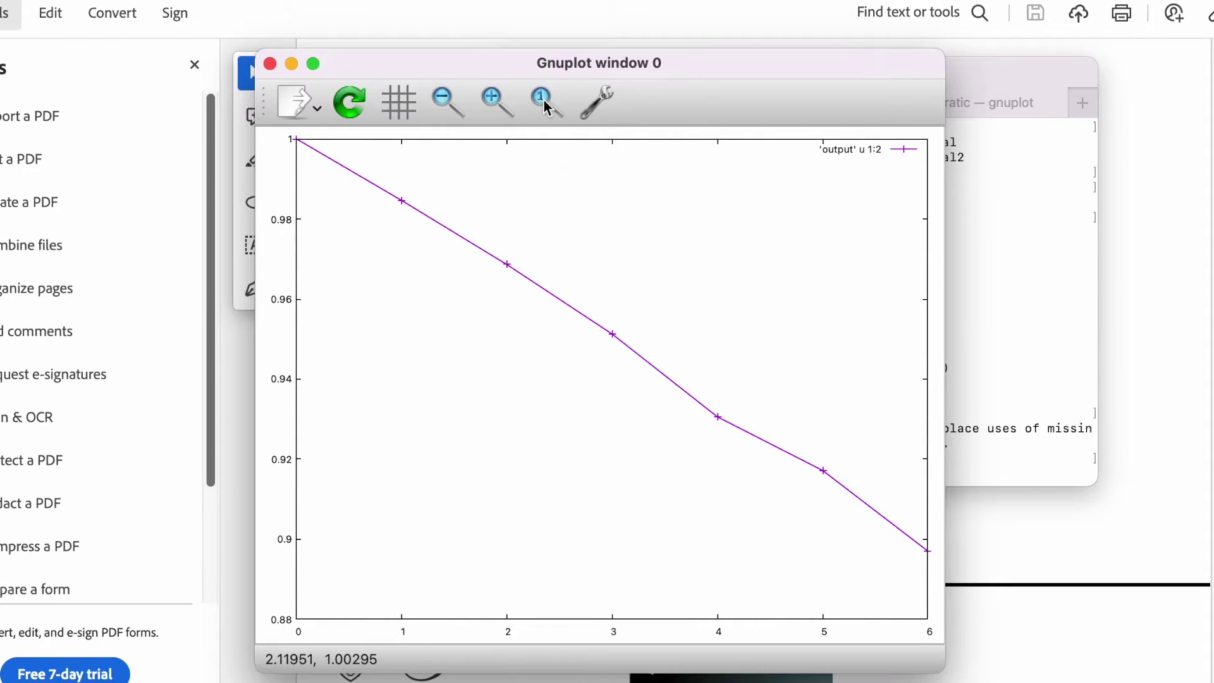
pyautogui.click(269, 64)
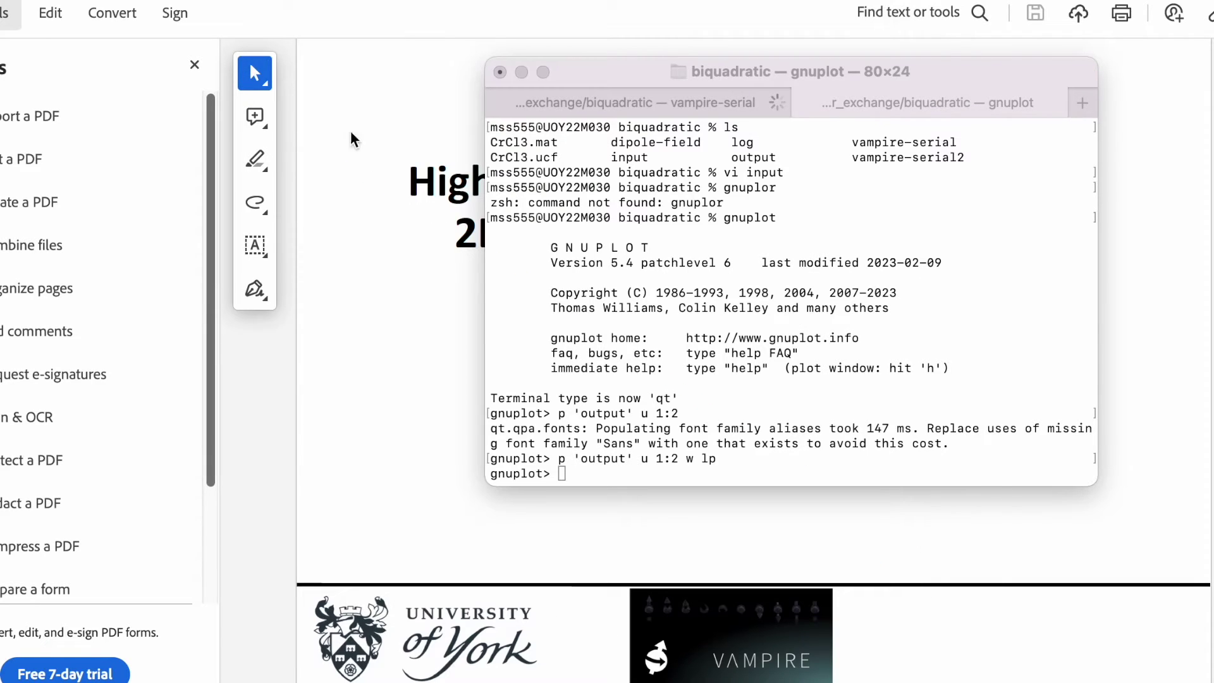
pyautogui.click(586, 286)
pyautogui.write('exi')
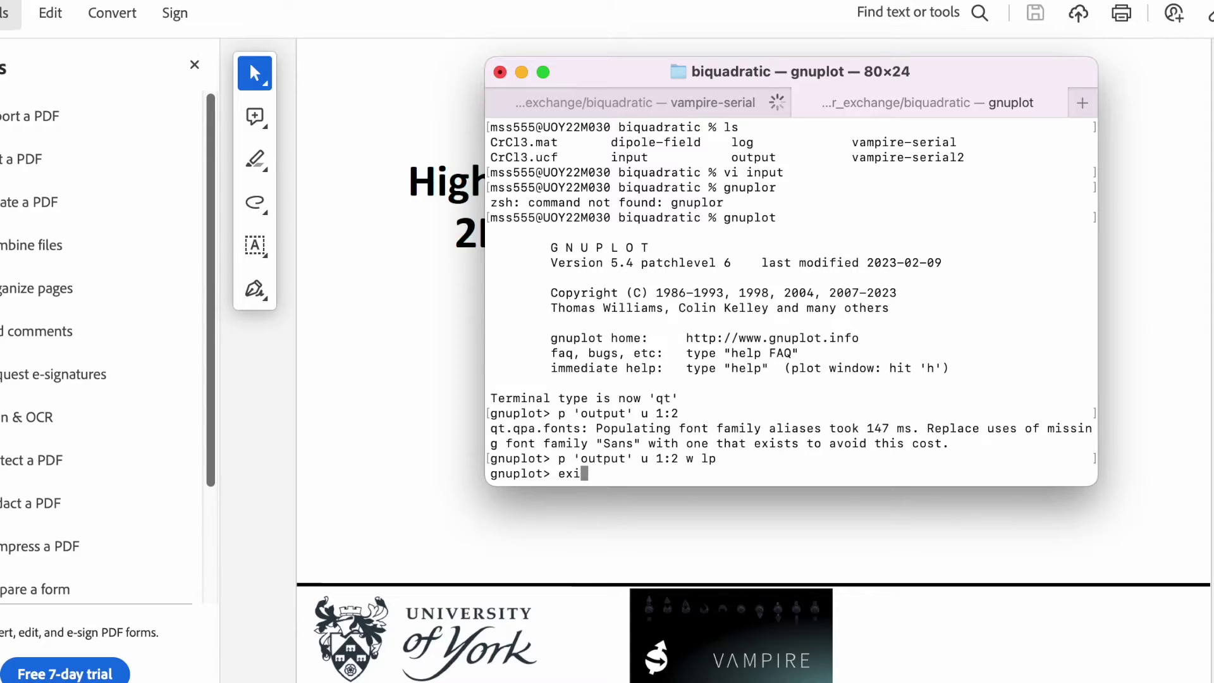
pyautogui.write('t')
pyautogui.press('Return')
# Open CrCl3.ucf in vi and go to the isotropic exchange entries at the end of the file.
pyautogui.write('vi')
pyautogui.press('Tab')
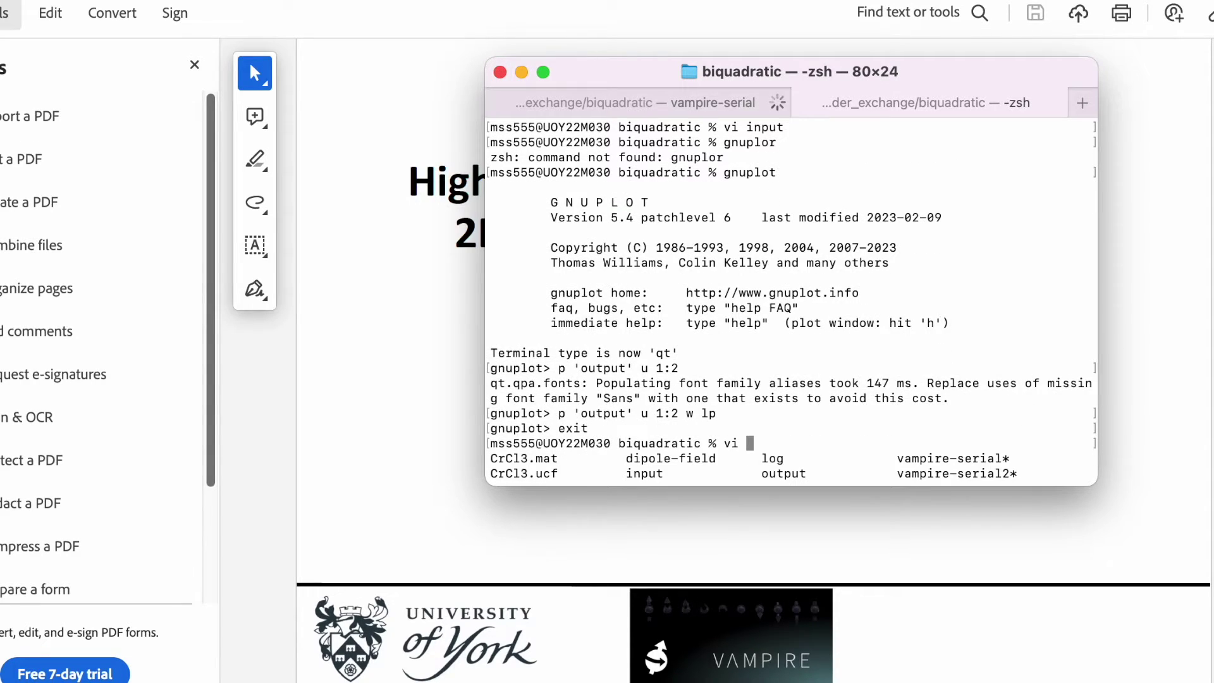
pyautogui.write('C')
pyautogui.press('Tab')
pyautogui.write('u')
pyautogui.press('Tab')
pyautogui.press('Return')
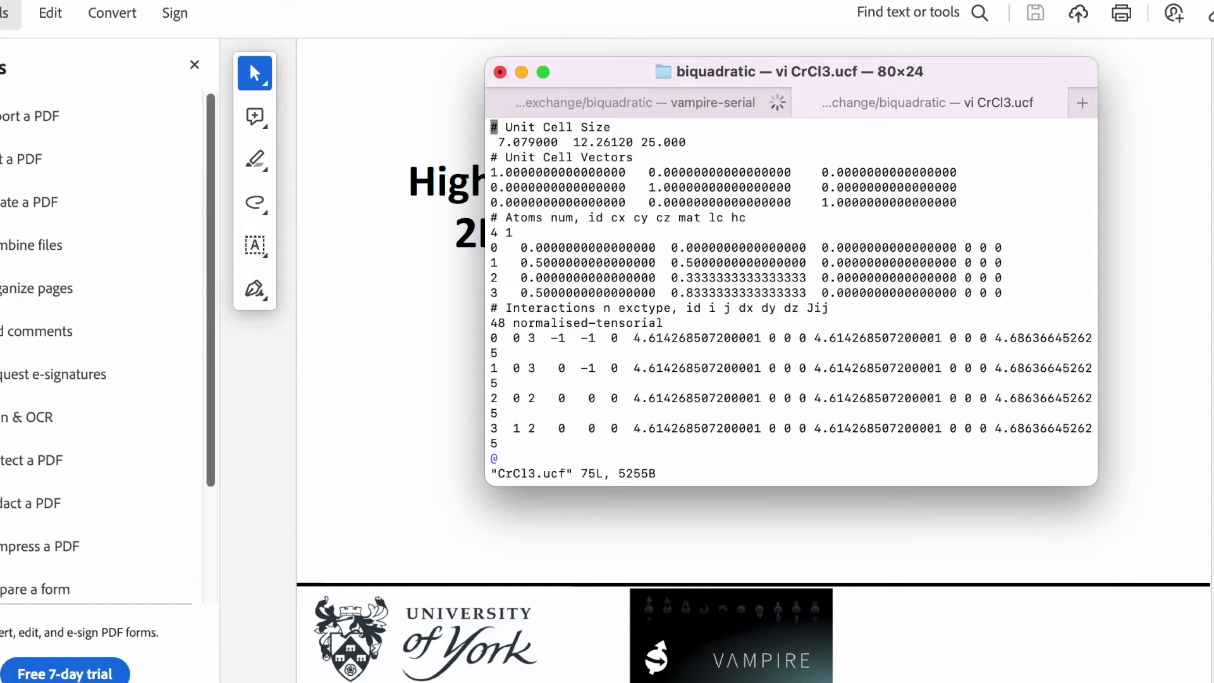
pyautogui.hotkey('shift', 'g')
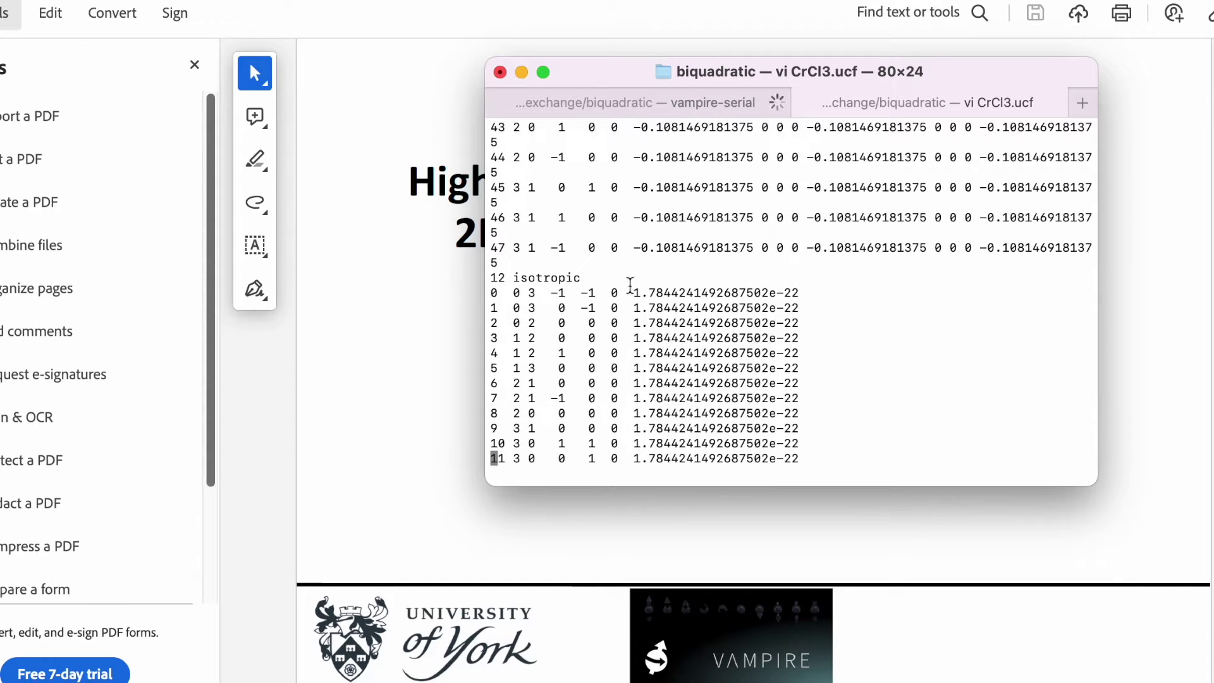
# Delete the isotropic exchange entries 0 to 11 and their "12 isotropic" header line from CrCl3.ucf.
pyautogui.moveTo(686, 399); pyautogui.dragTo(604, 292)
pyautogui.click(602, 292)
pyautogui.press('d')
pyautogui.press('d')
pyautogui.press('d')
pyautogui.press('d')
pyautogui.press('d')
pyautogui.press('d')
pyautogui.press('d')
pyautogui.press('d')
pyautogui.press('d')
pyautogui.press('d')
pyautogui.press('d')
pyautogui.press('d')
pyautogui.press('d')
pyautogui.press('d')
pyautogui.press('d')
pyautogui.press('d')
pyautogui.press('d')
pyautogui.press('d')
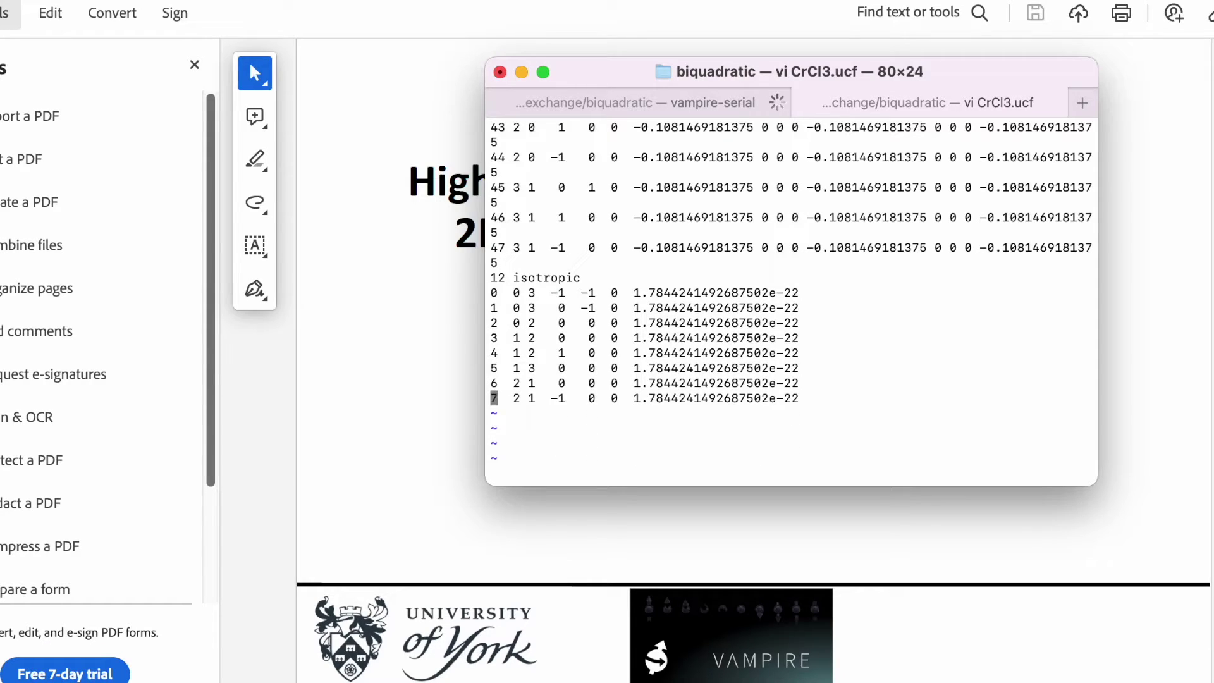
pyautogui.press('d')
pyautogui.press('d')
pyautogui.press('d')
pyautogui.press('d')
pyautogui.press('d')
pyautogui.press('d')
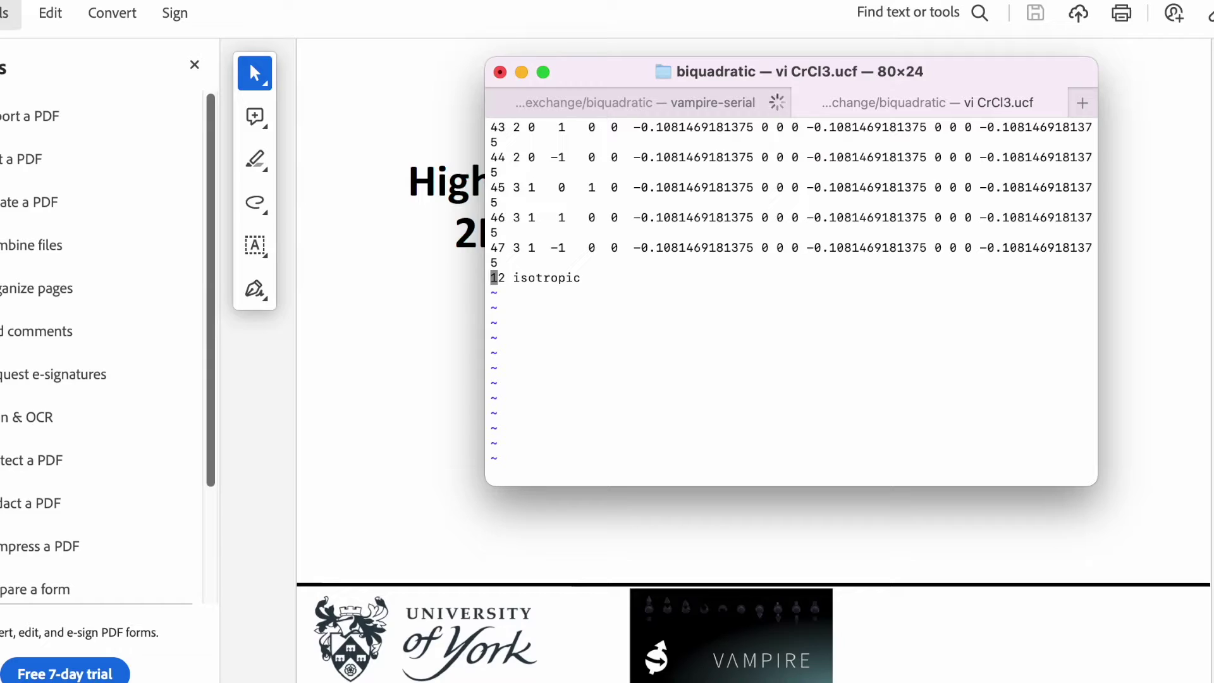
pyautogui.press('d')
pyautogui.press('d')
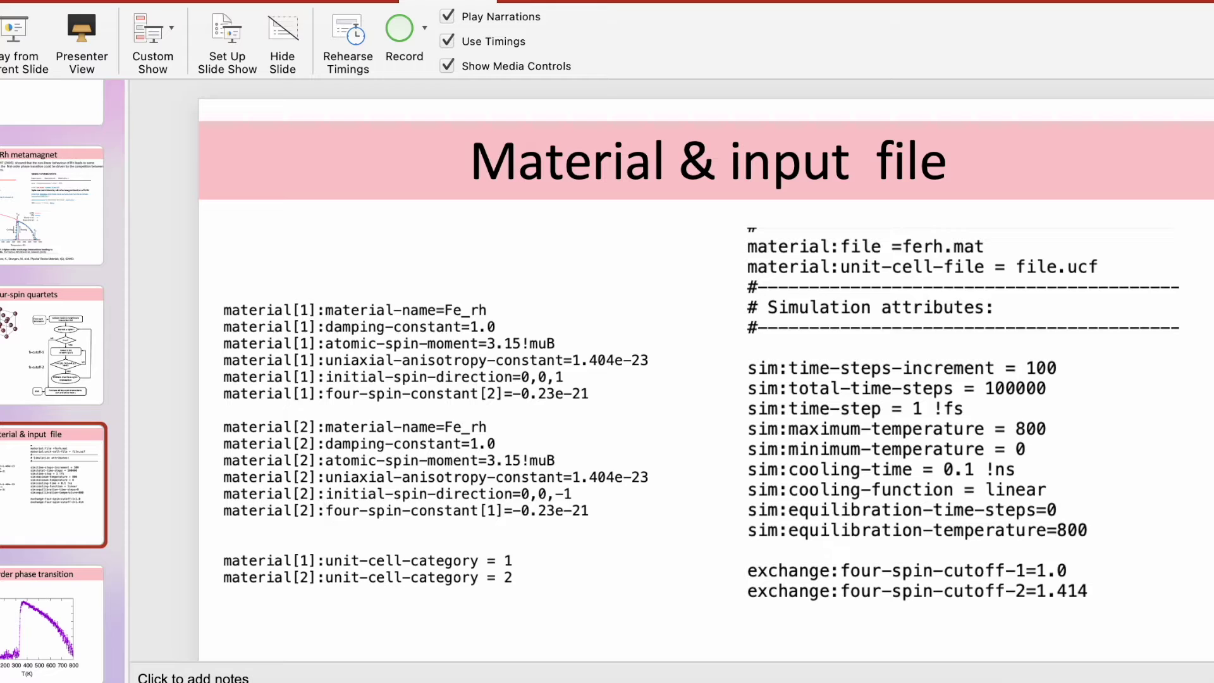
# Switch to Finder, open a terminal at the fourspin folder in 3_Higher_oder_exchange, and list its files.
pyautogui.press('super+Tab')
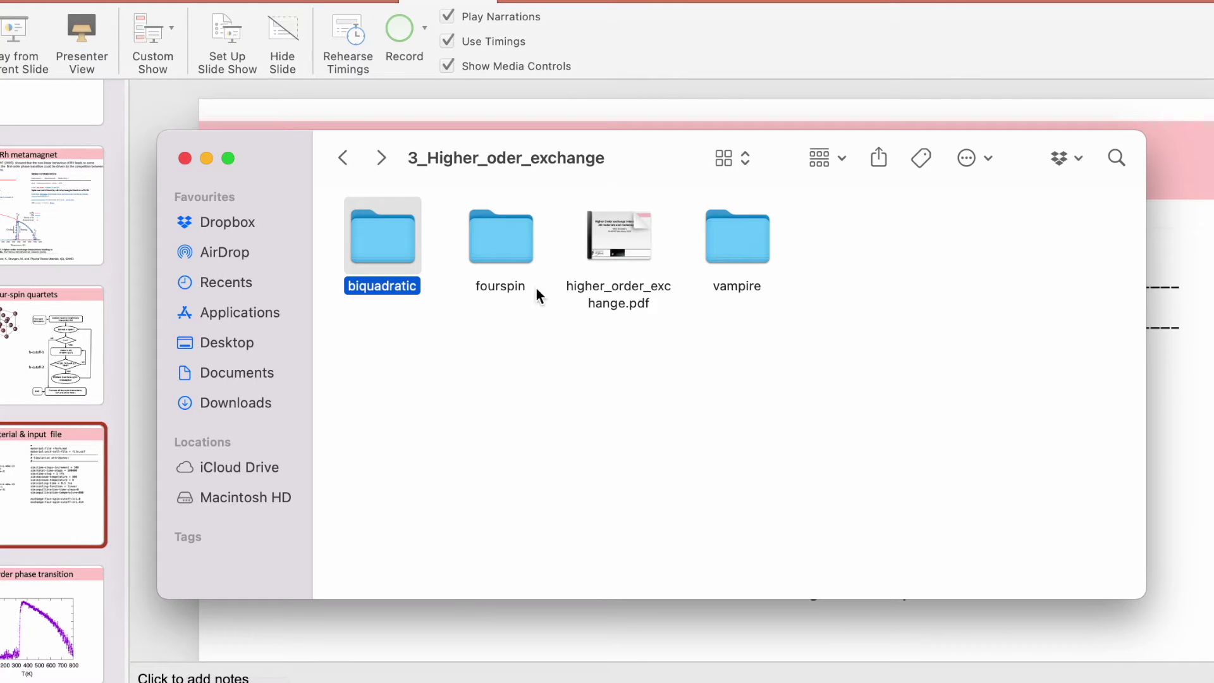
pyautogui.click(506, 256)
pyautogui.rightClick(506, 256)
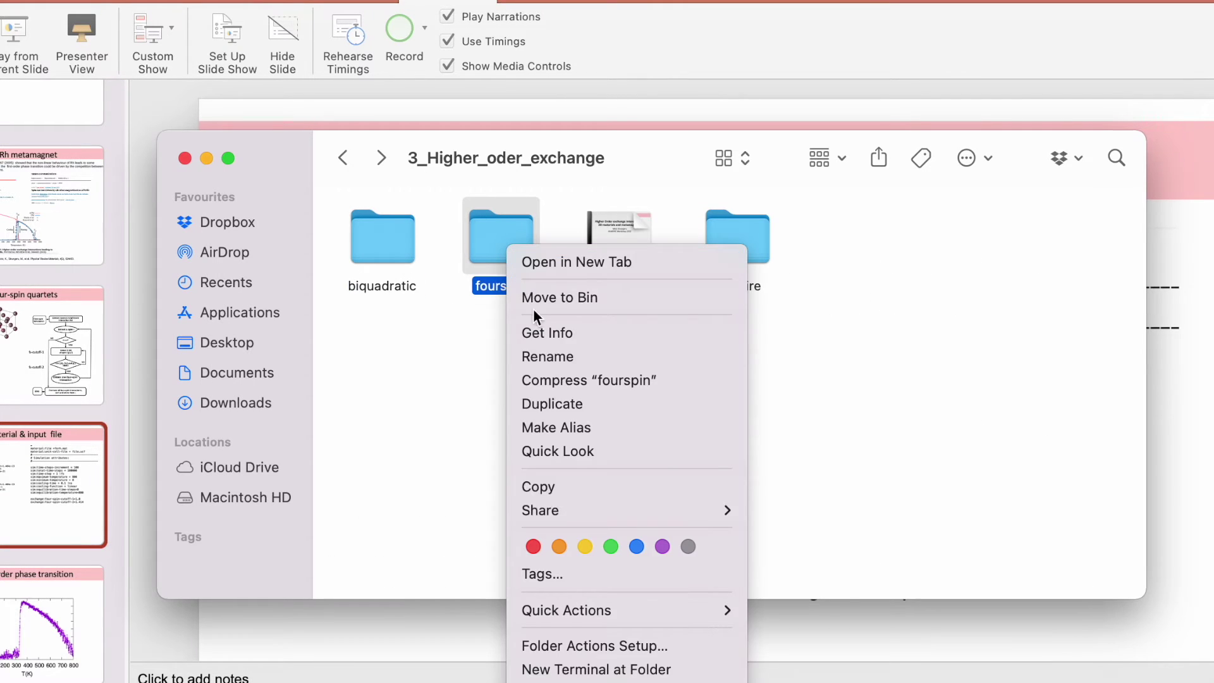
pyautogui.click(661, 663)
pyautogui.write('ls')
pyautogui.press('Return')
# Open ferh.mat in vi, examine the spin moments and four-spin constants of both materials, and quit.
pyautogui.write('vi ')
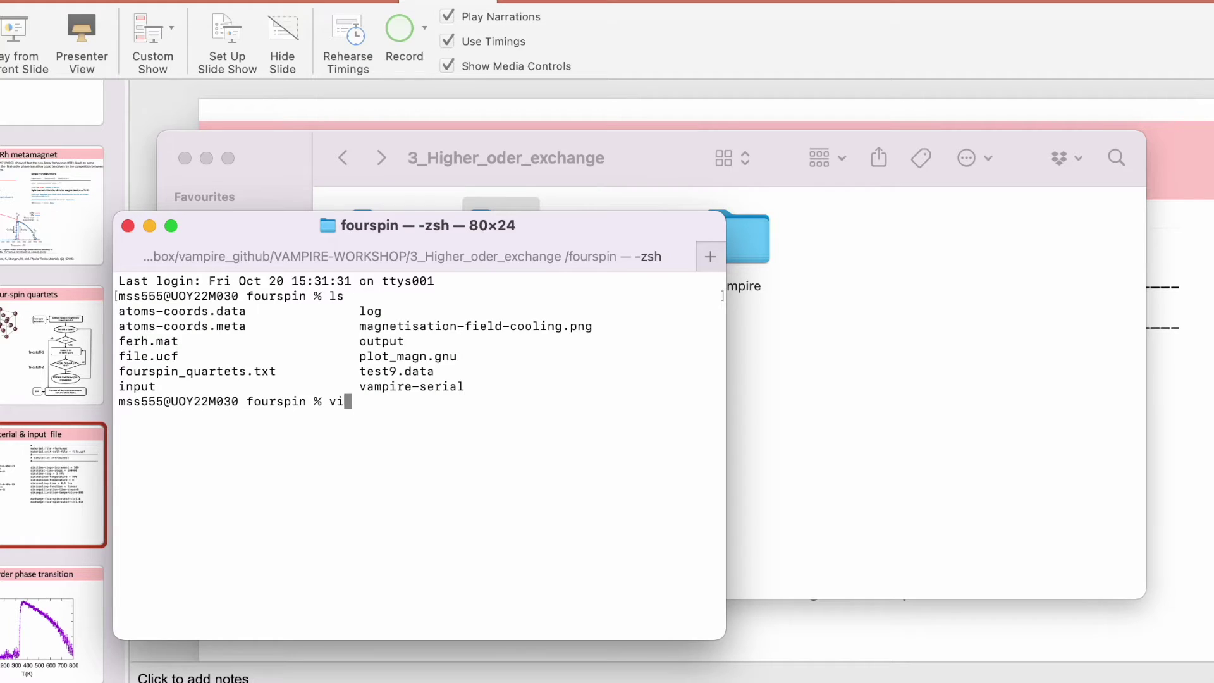
pyautogui.write('fe')
pyautogui.press('Tab')
pyautogui.press('Return')
pyautogui.scroll(-5, 481, 488)
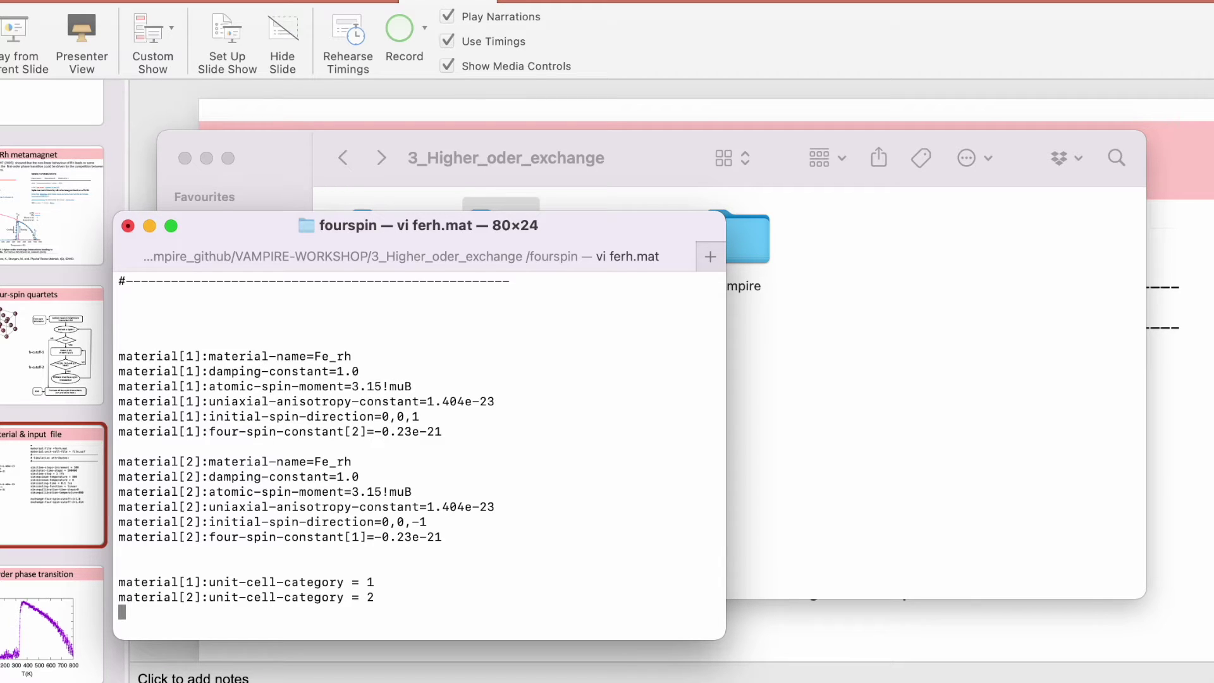
pyautogui.write(':q')
pyautogui.press('Return')
# Open file.ucf in vi, widen the terminal window to examine the isotropic interaction list, and quit.
pyautogui.write('vi i')
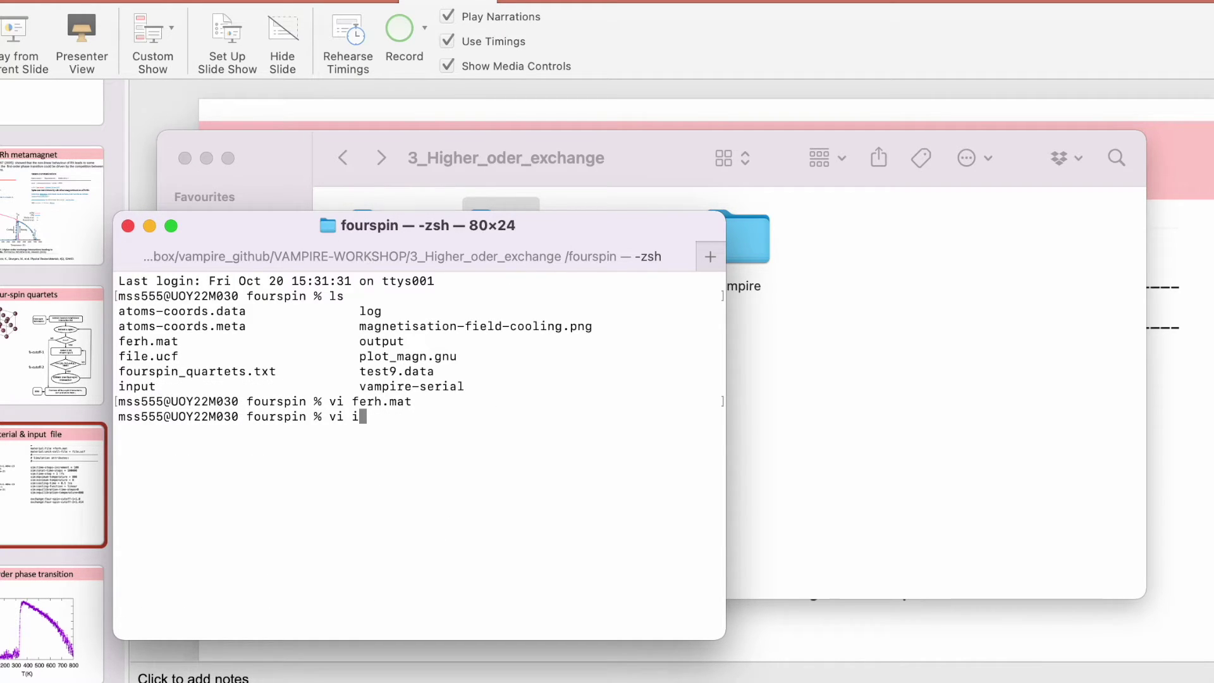
pyautogui.press('BackSpace')
pyautogui.press('BackSpace')
pyautogui.write('file.ucf')
pyautogui.press('Return')
pyautogui.scroll(-10, 253, 412)
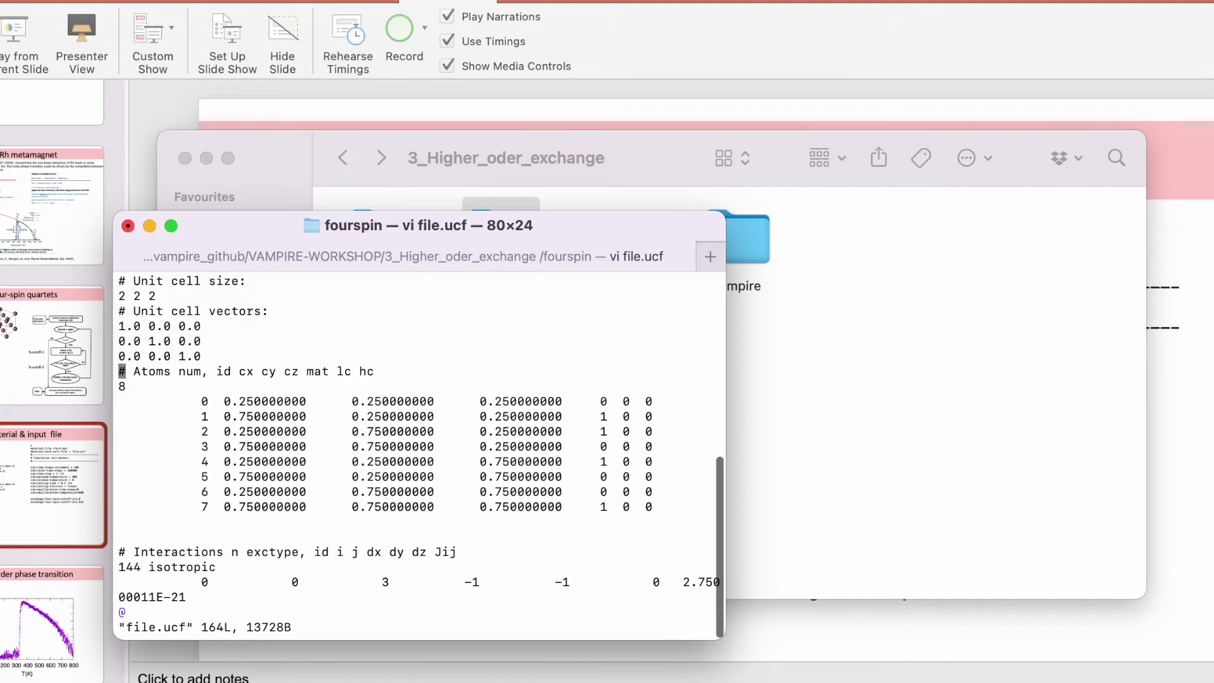
pyautogui.doubleClick(725, 369)
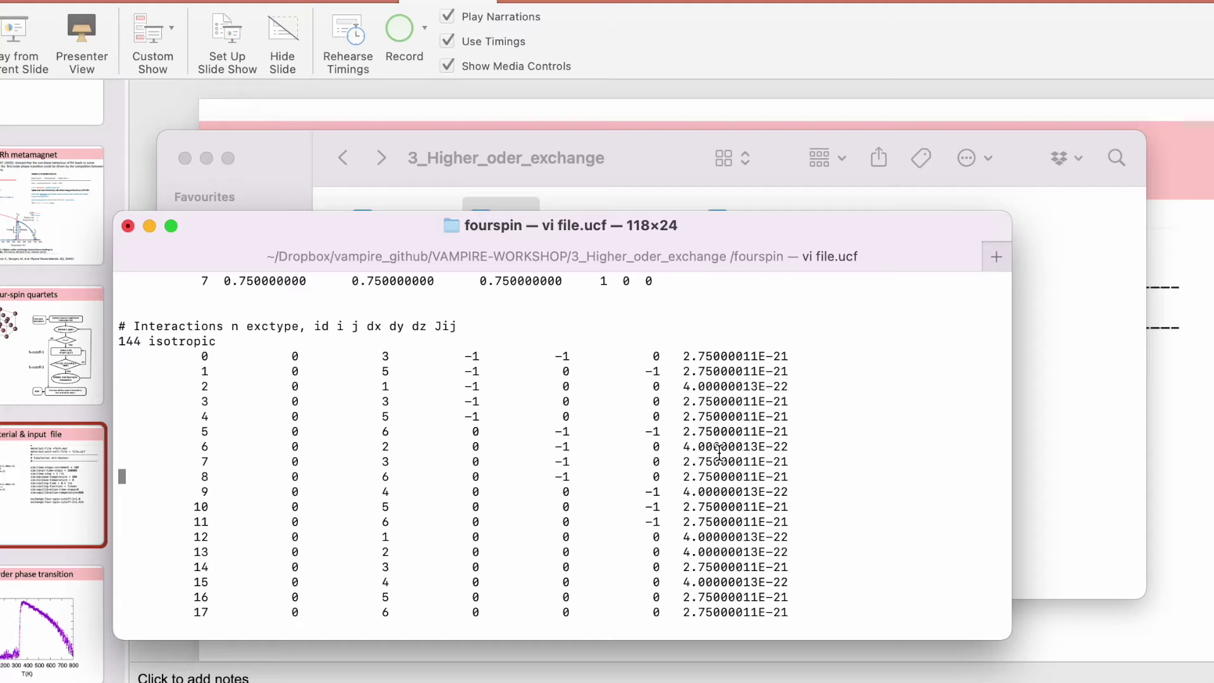
pyautogui.write(':q')
pyautogui.press('Return')
# Open input in vi and examine the system size, material files, temperature range, cooling settings and four-spin cutoffs.
pyautogui.write('vi input')
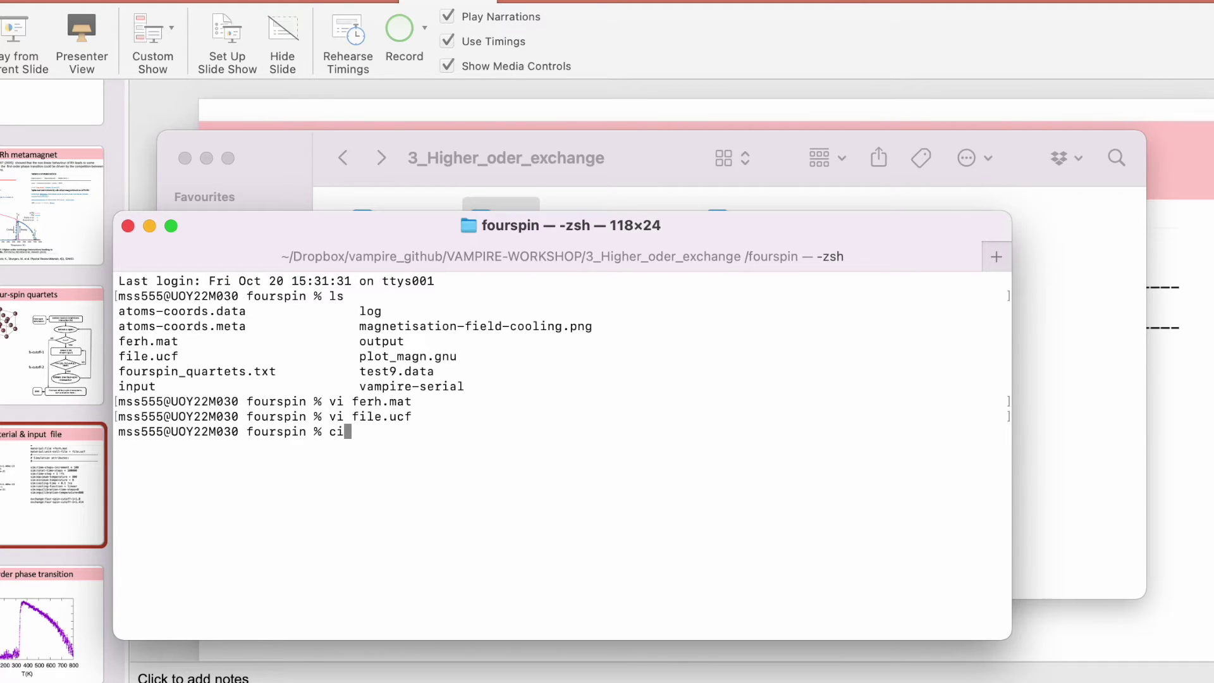
pyautogui.press('Return')
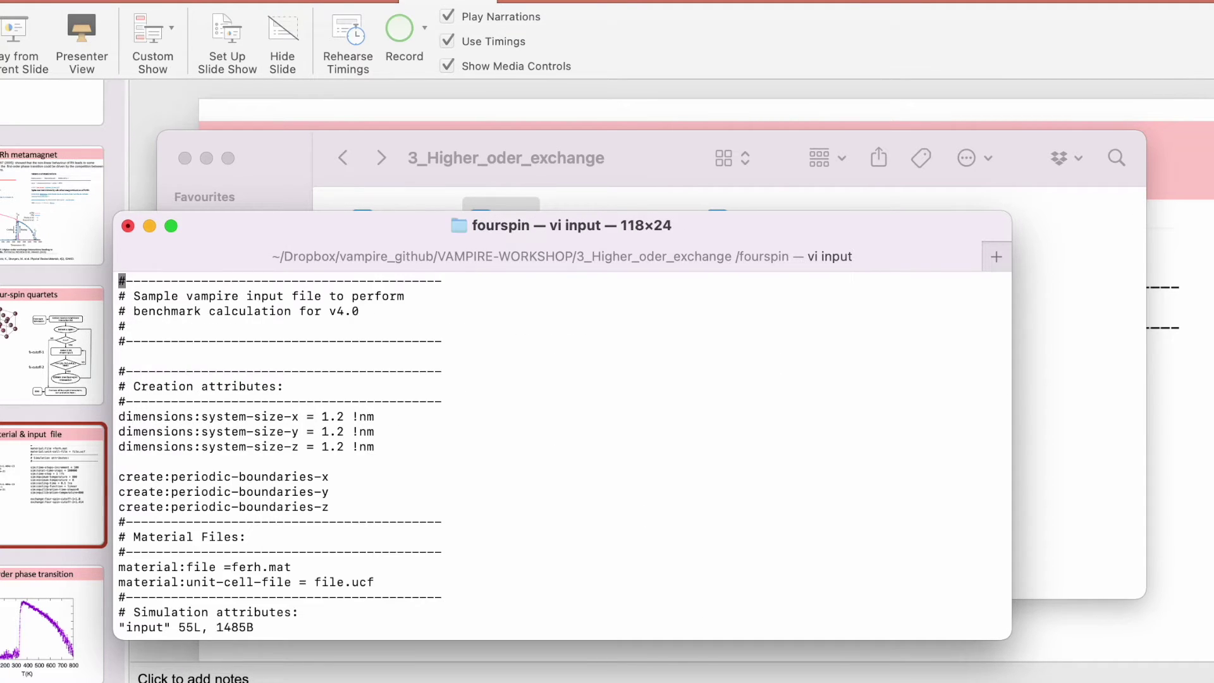
pyautogui.scroll(-5, 483, 457)
pyautogui.scroll(-5, 371, 422)
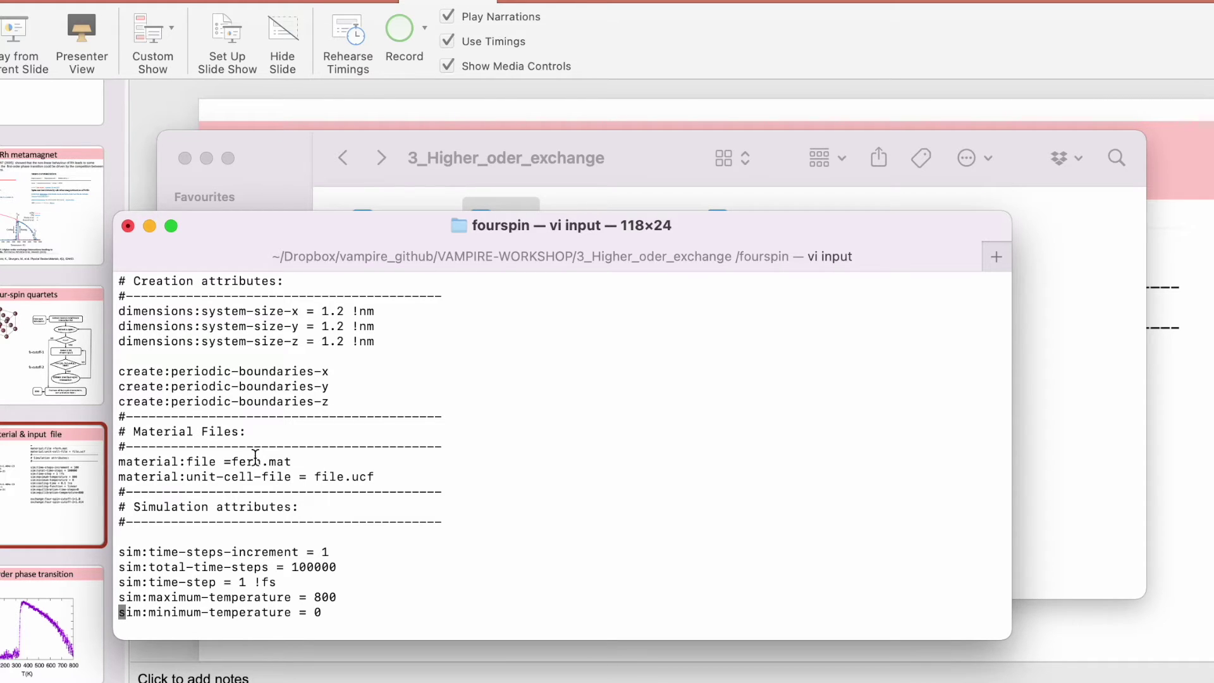
pyautogui.scroll(-4, 254, 455)
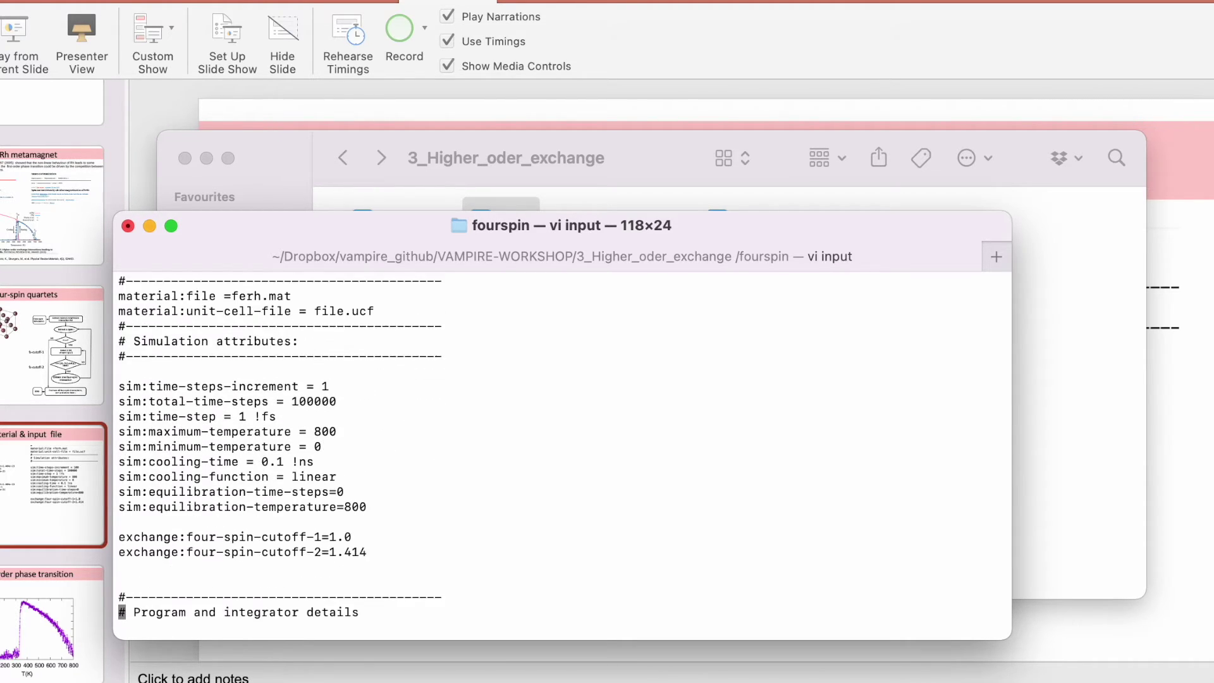
pyautogui.scroll(-3, 278, 560)
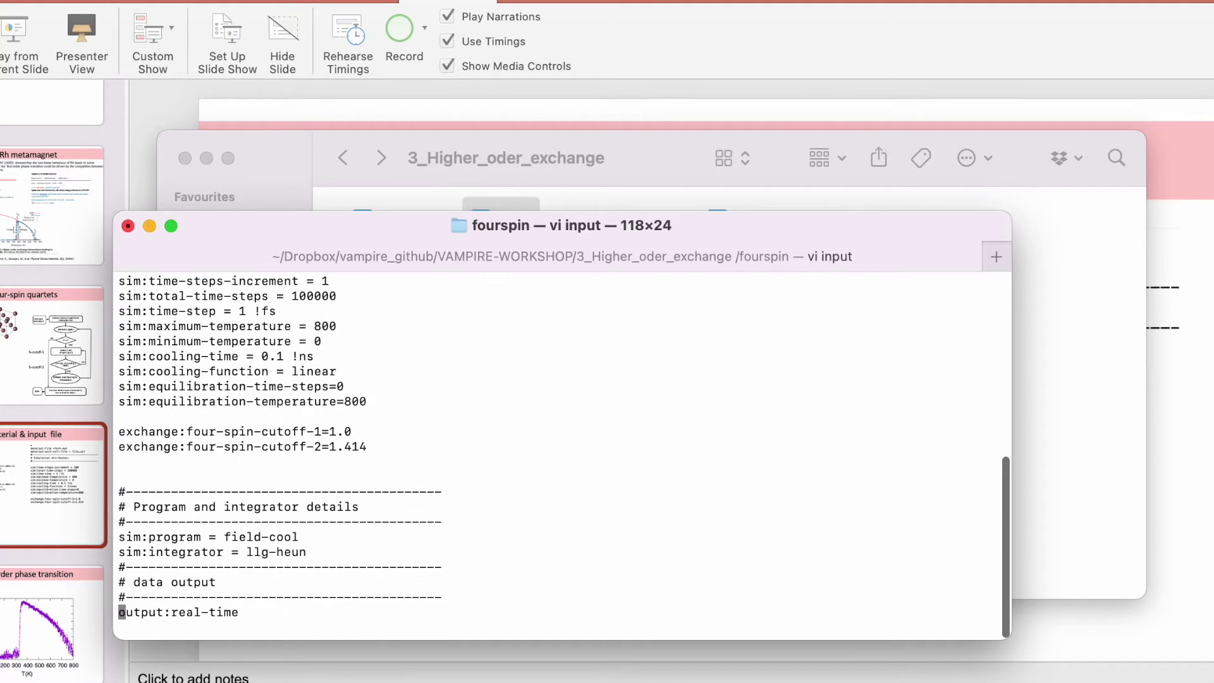
pyautogui.moveTo(241, 438); pyautogui.dragTo(302, 467)
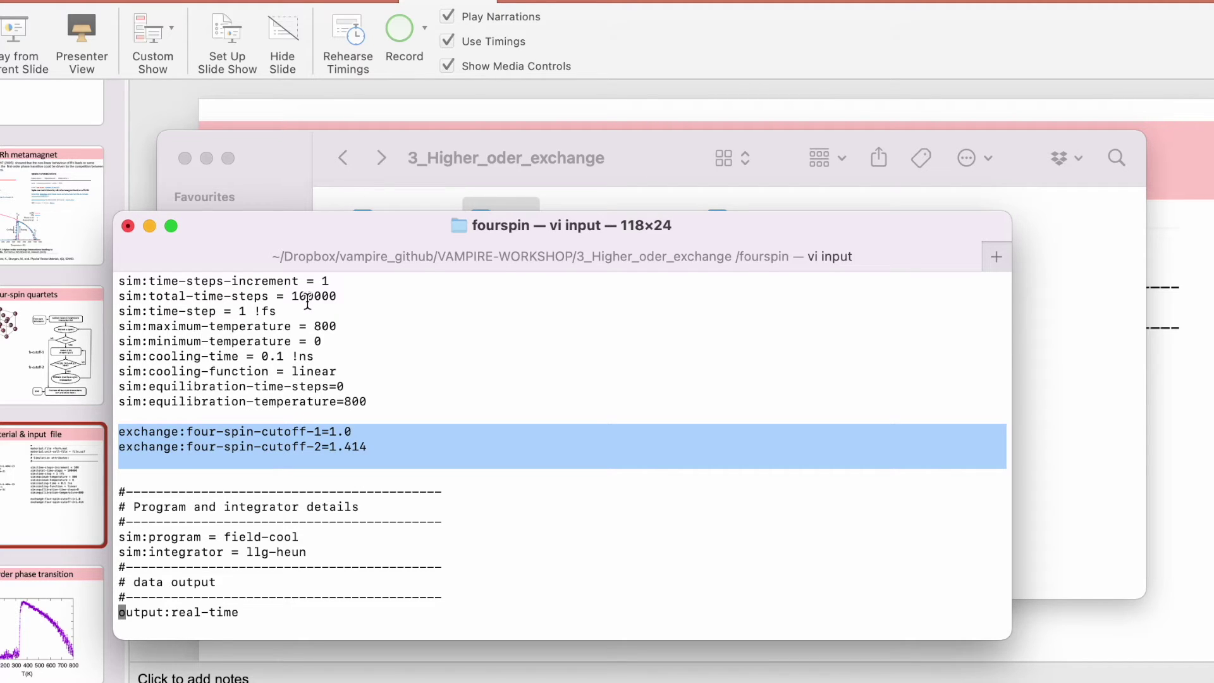
pyautogui.click(314, 435)
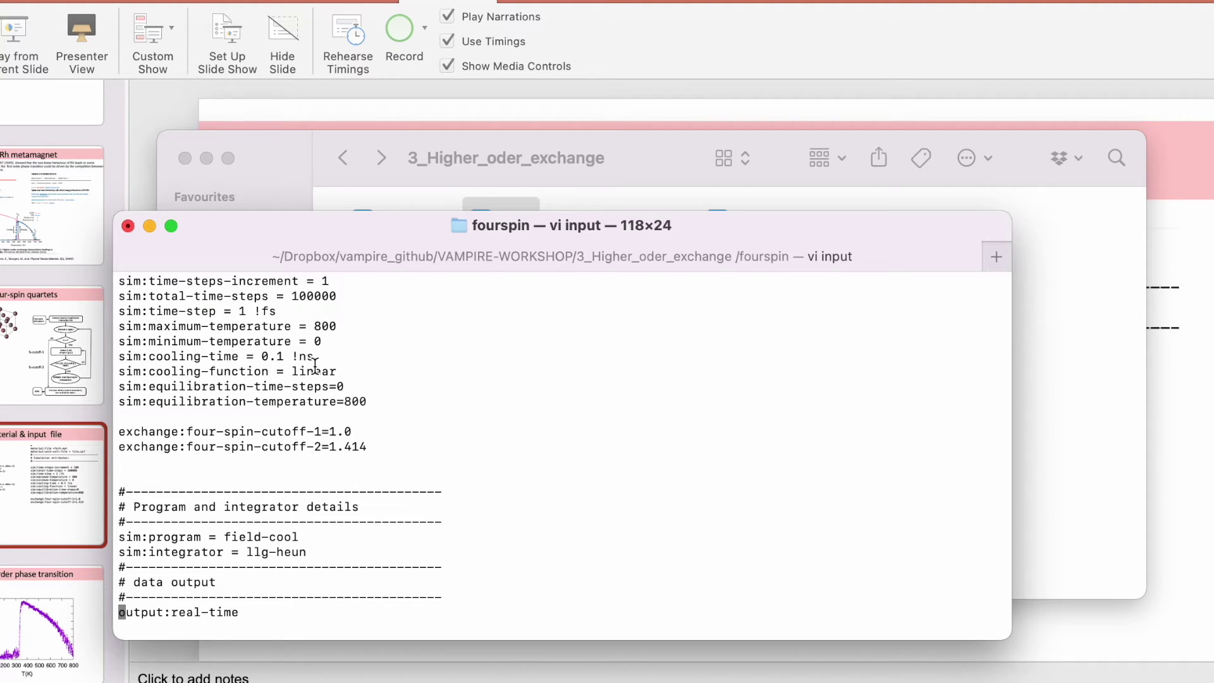
# Review the program, integrator and data output settings in the input file, and quit vi without saving.
pyautogui.press('Down')
pyautogui.press('Down')
pyautogui.press('Down')
pyautogui.press('Down')
pyautogui.press('Down')
pyautogui.press('Down')
pyautogui.press('Down')
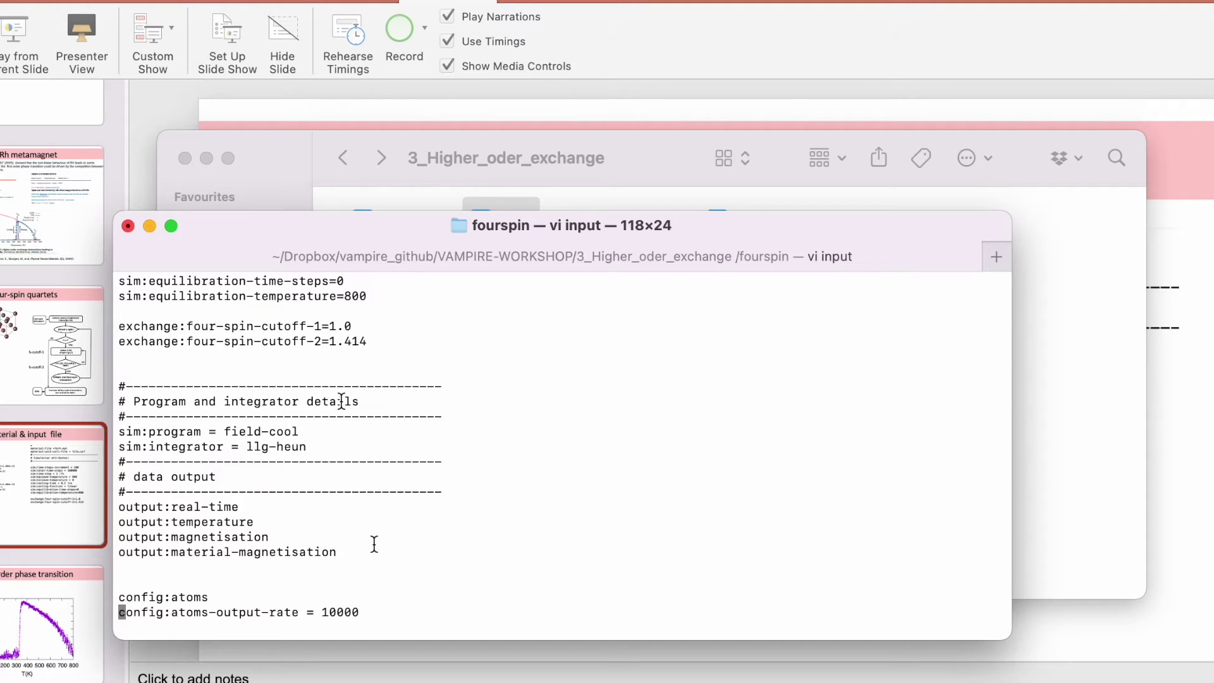
pyautogui.write(':q!')
pyautogui.press('Return')
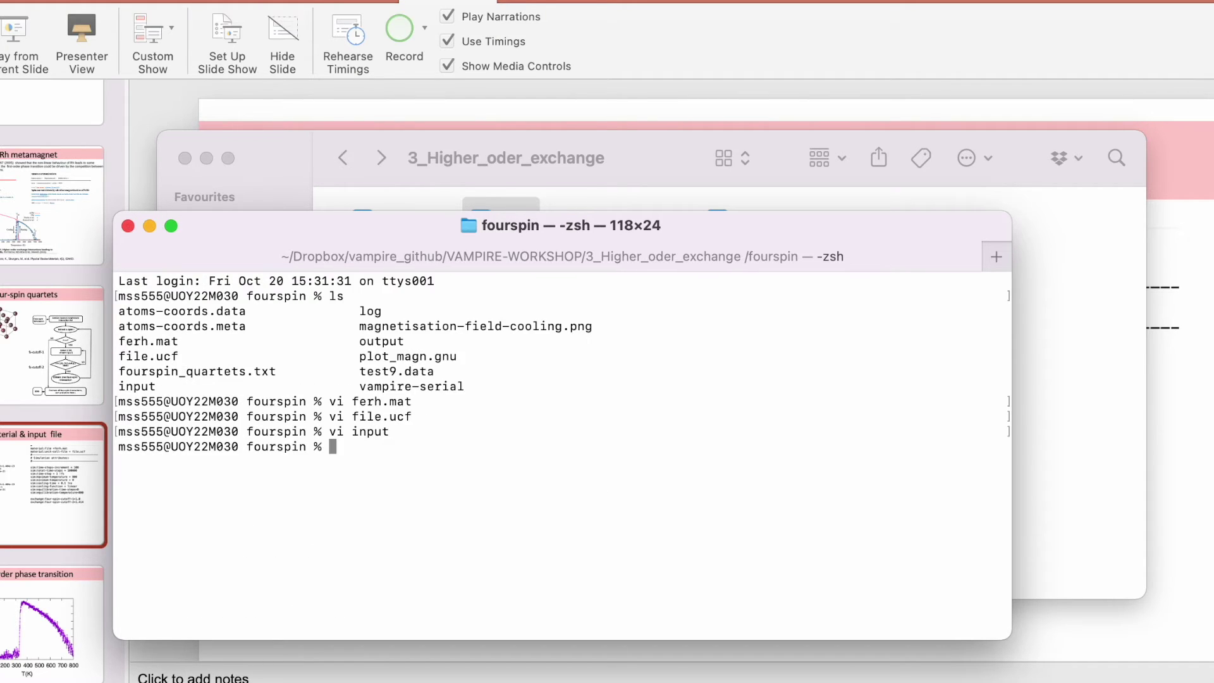
# Run ./vampire-serial in the fourspin directory to start the field-cool simulation.
pyautogui.write('./va')
pyautogui.press('BackSpace')
pyautogui.press('BackSpace')
pyautogui.write('va')
pyautogui.press('Tab')
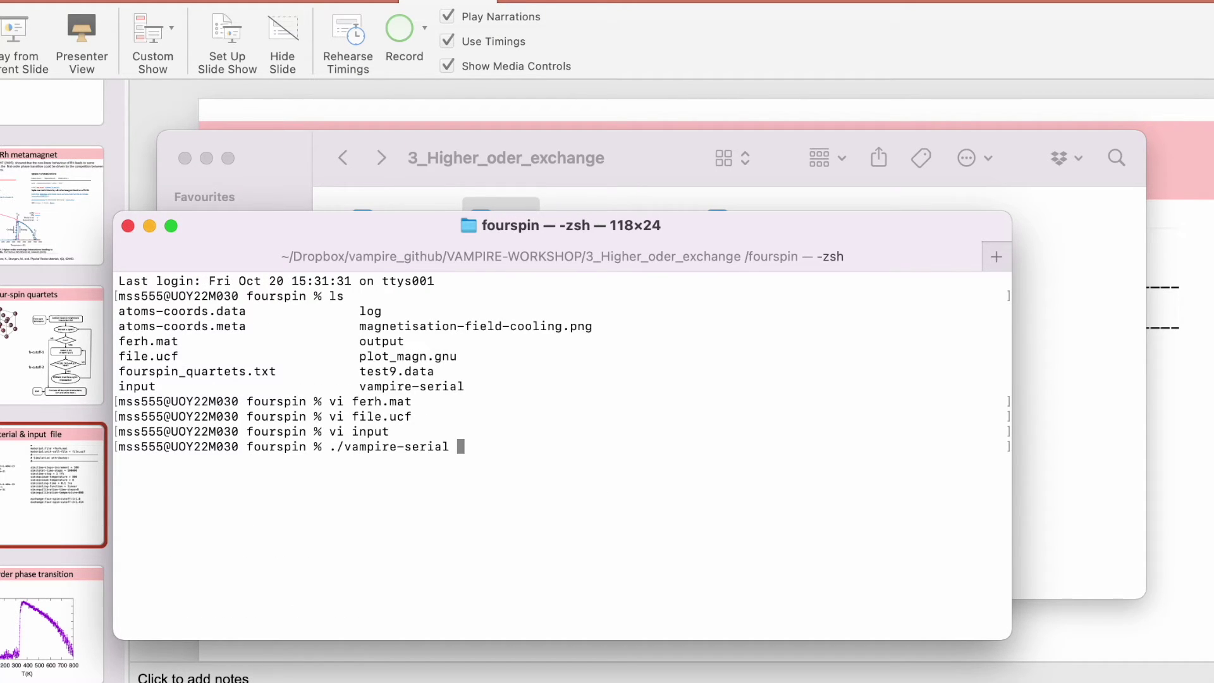
pyautogui.press('Return')
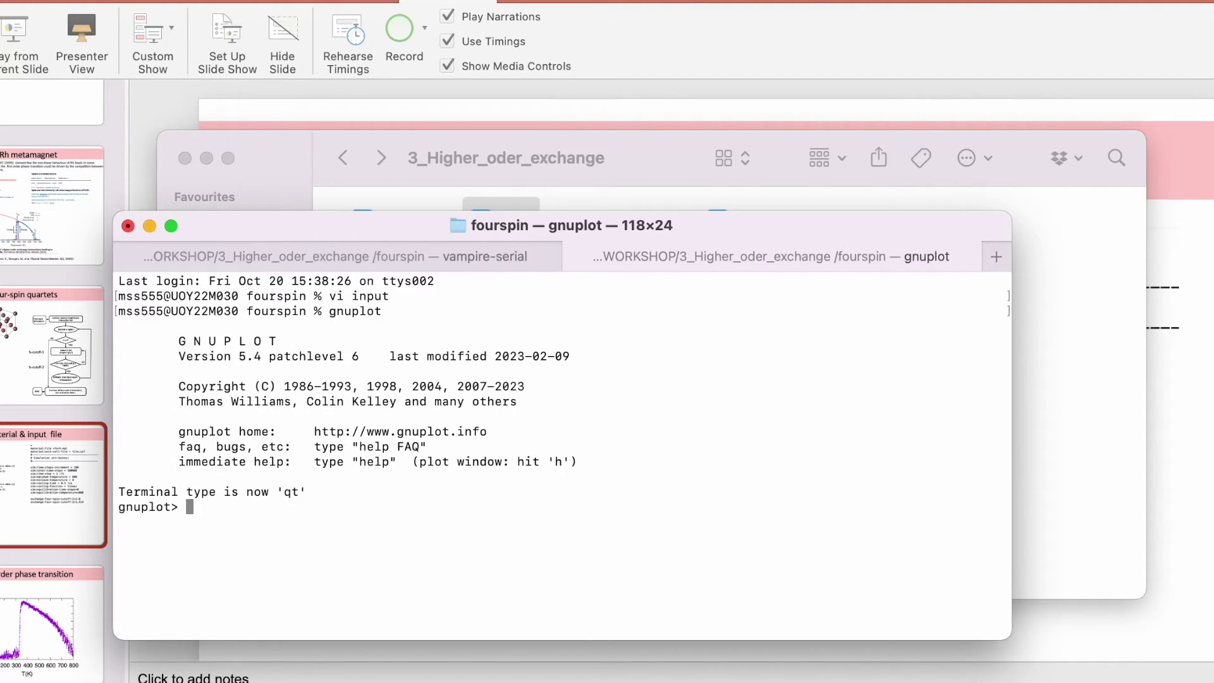
# Plot columns 2:6 of the fourspin output file in gnuplot with lines and points.
pyautogui.write("p 'output' u 1:2")
pyautogui.press('BackSpace')
pyautogui.press('BackSpace')
pyautogui.press('BackSpace')
pyautogui.write('2:')
pyautogui.write('6 w lp')
pyautogui.press('Return')
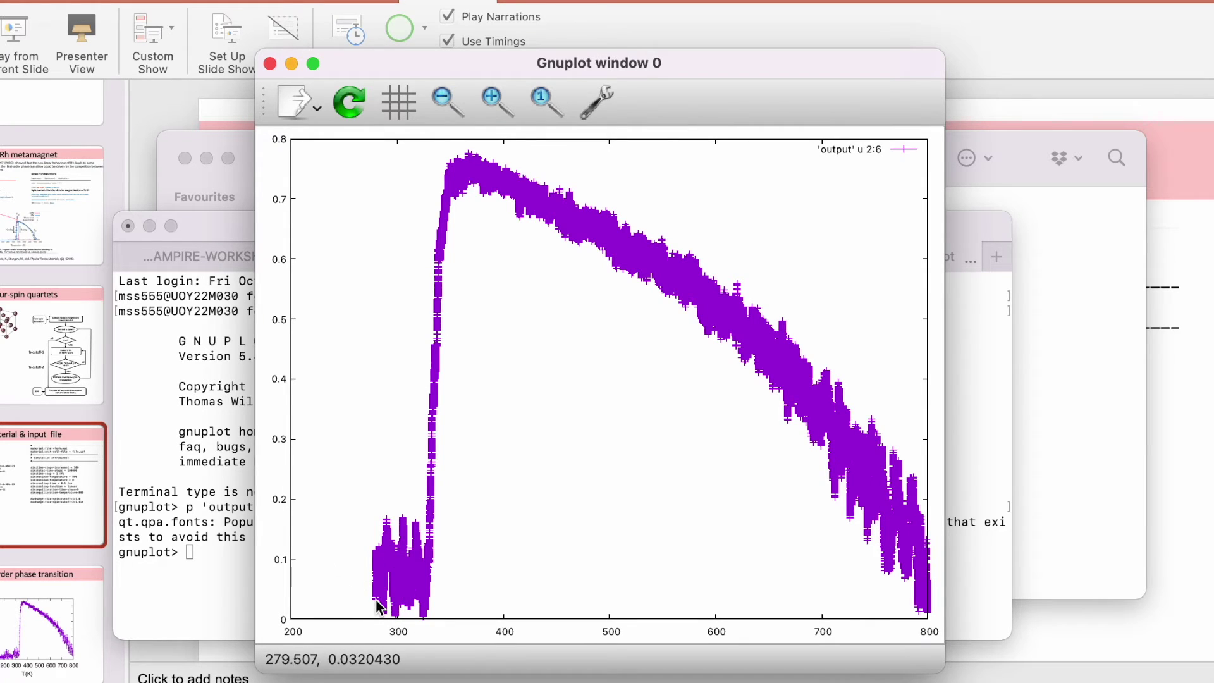
# Replot output columns 2:6 with lines and points, and refresh the graph to cover the latest simulation data.
pyautogui.click(219, 581)
pyautogui.press('Up')
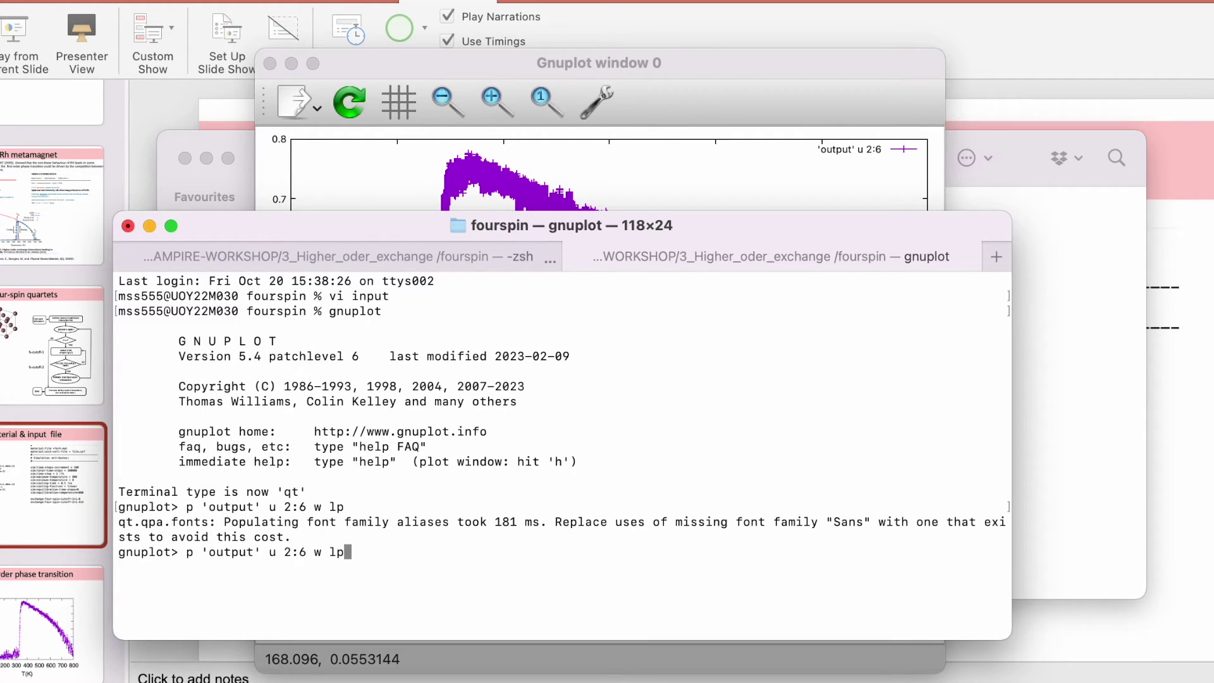
pyautogui.press('Return')
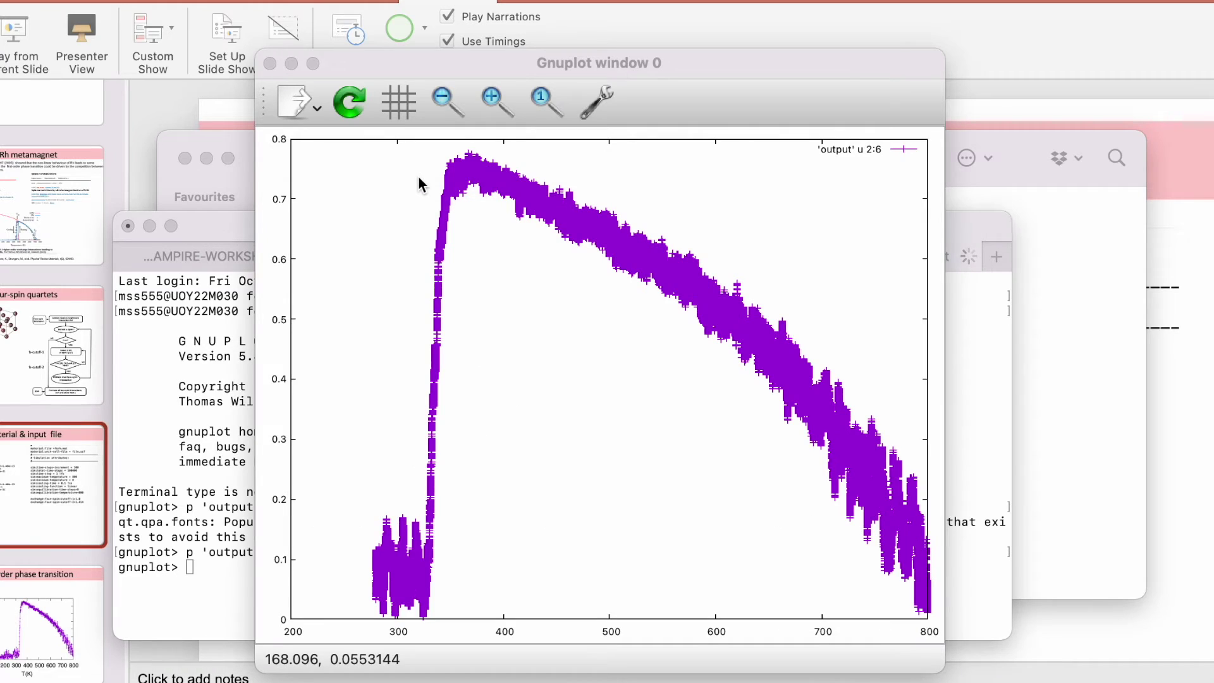
pyautogui.click(541, 103)
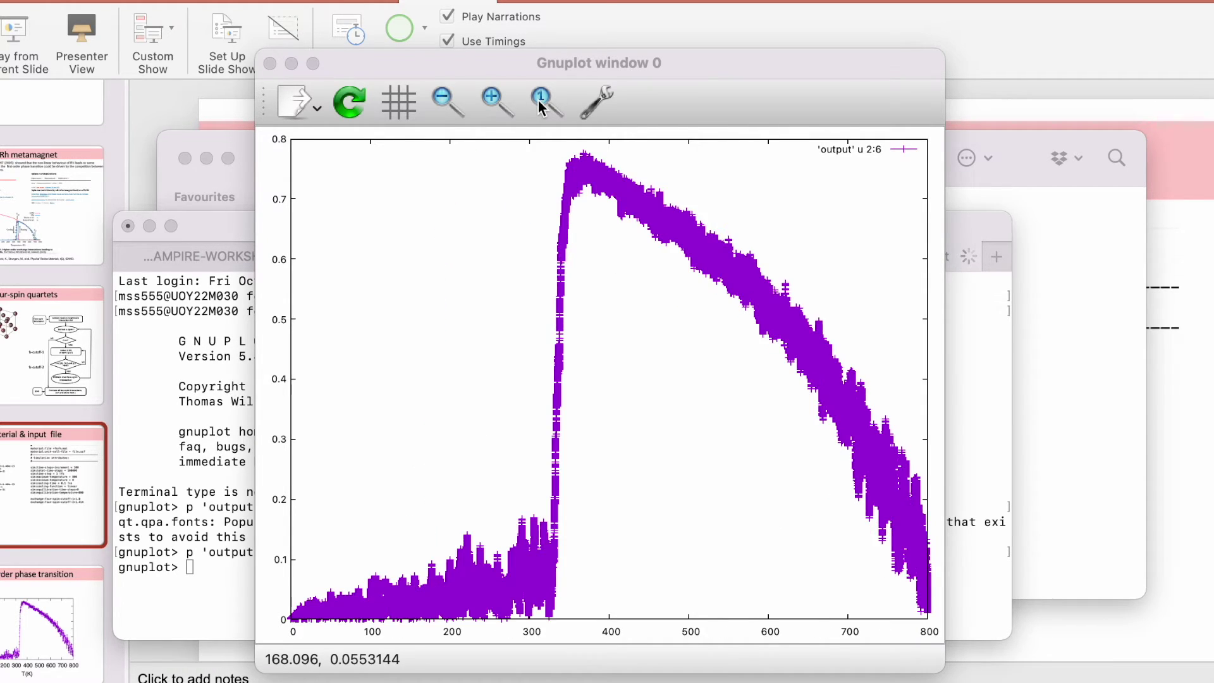
# Exit gnuplot and review the data output and atom configuration settings at the end of the input file in vi.
pyautogui.click(490, 616)
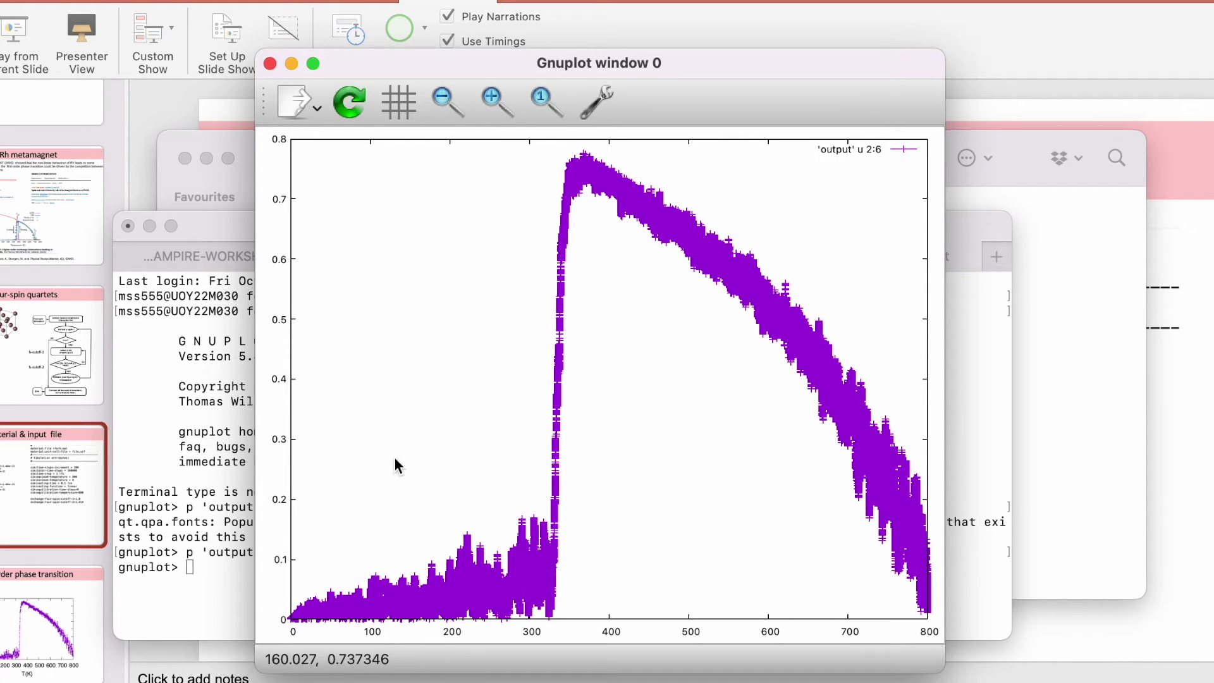
pyautogui.click(367, 545)
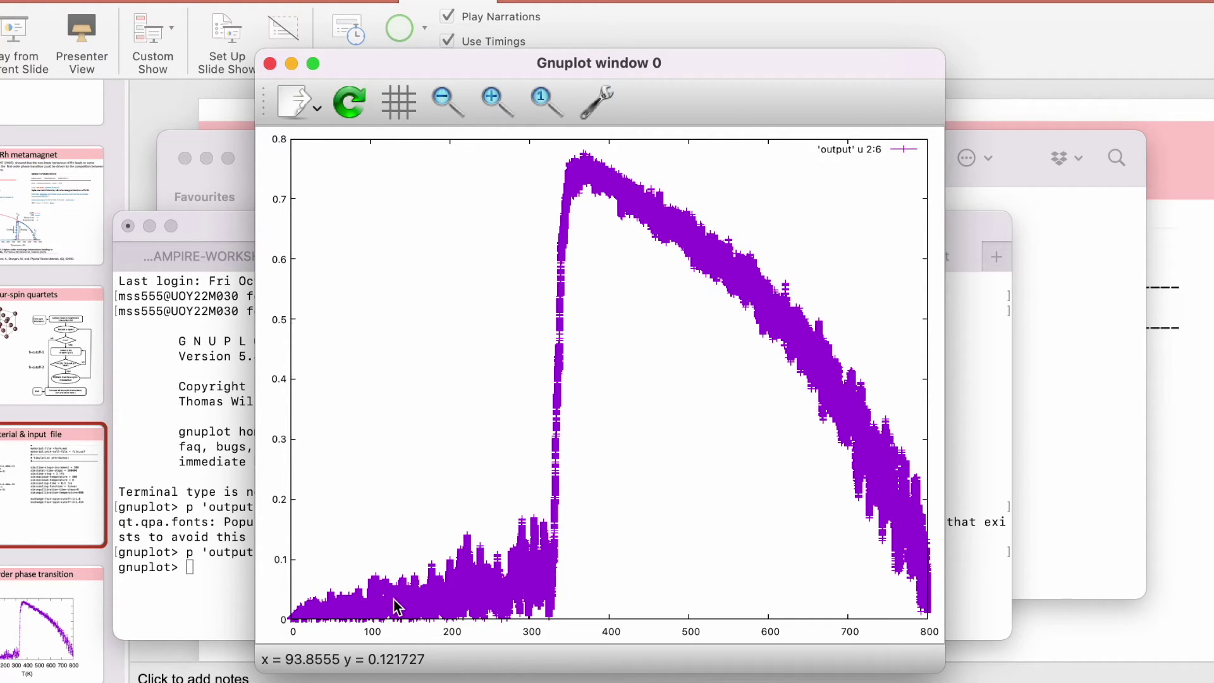
pyautogui.click(175, 529)
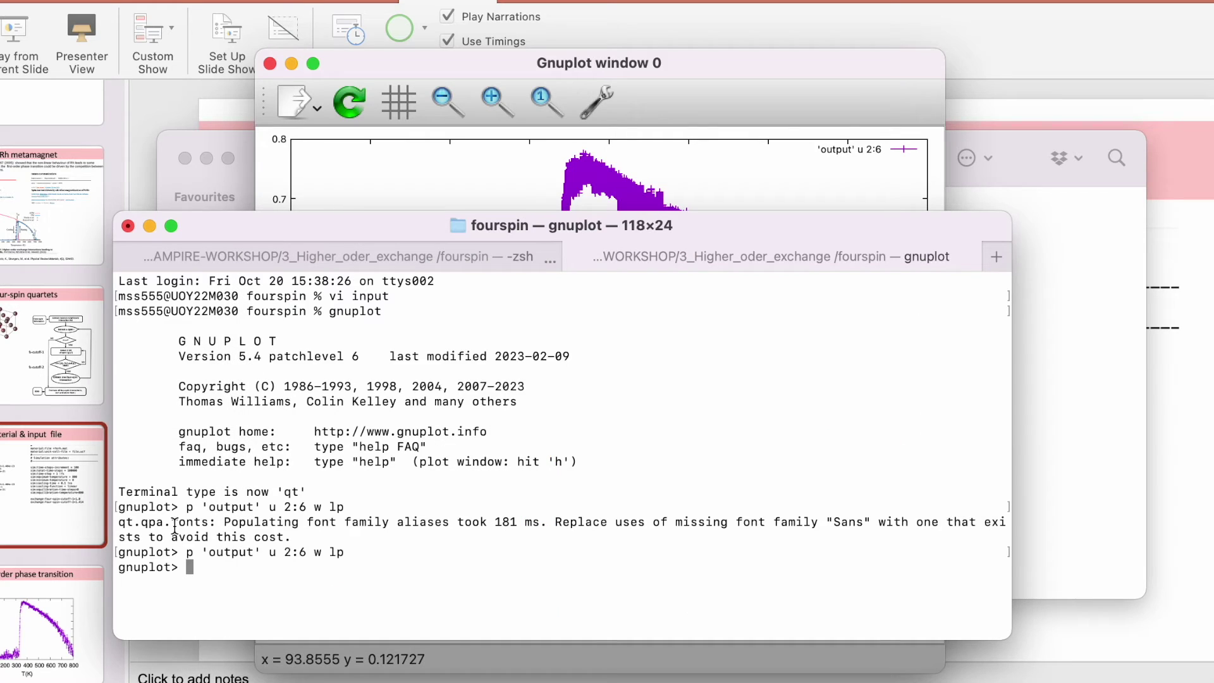
pyautogui.write('exit')
pyautogui.press('Return')
pyautogui.write('vi input')
pyautogui.press('Return')
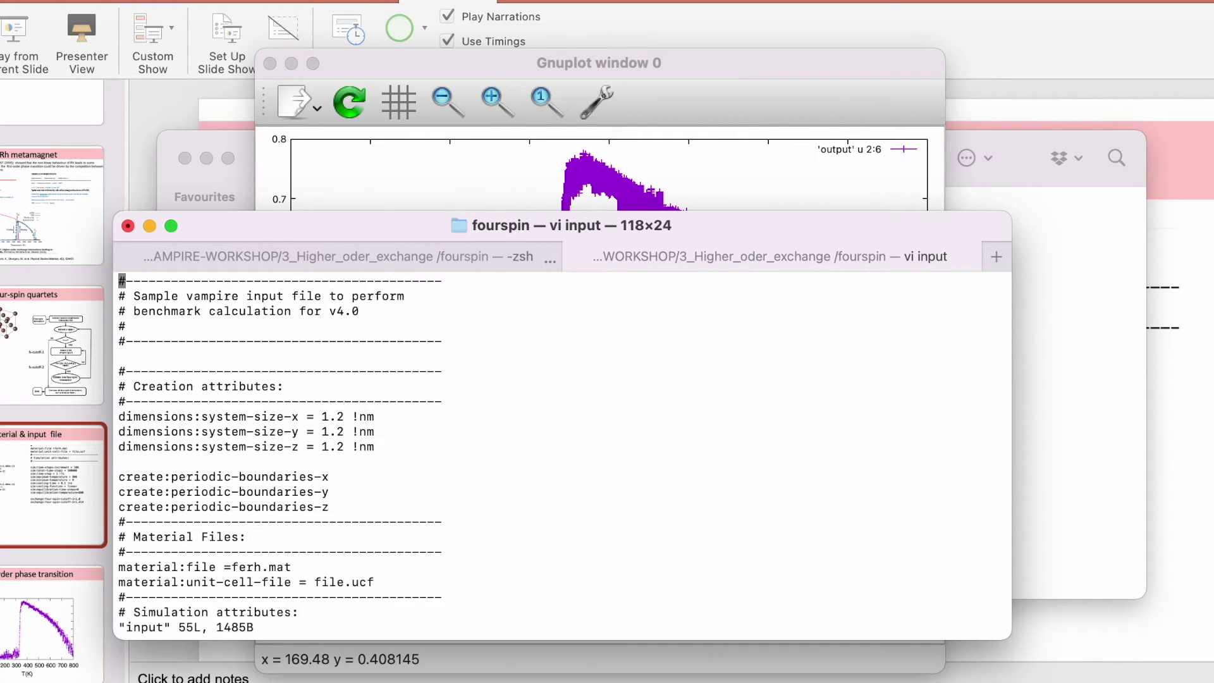
pyautogui.hotkey('shift', 'g')
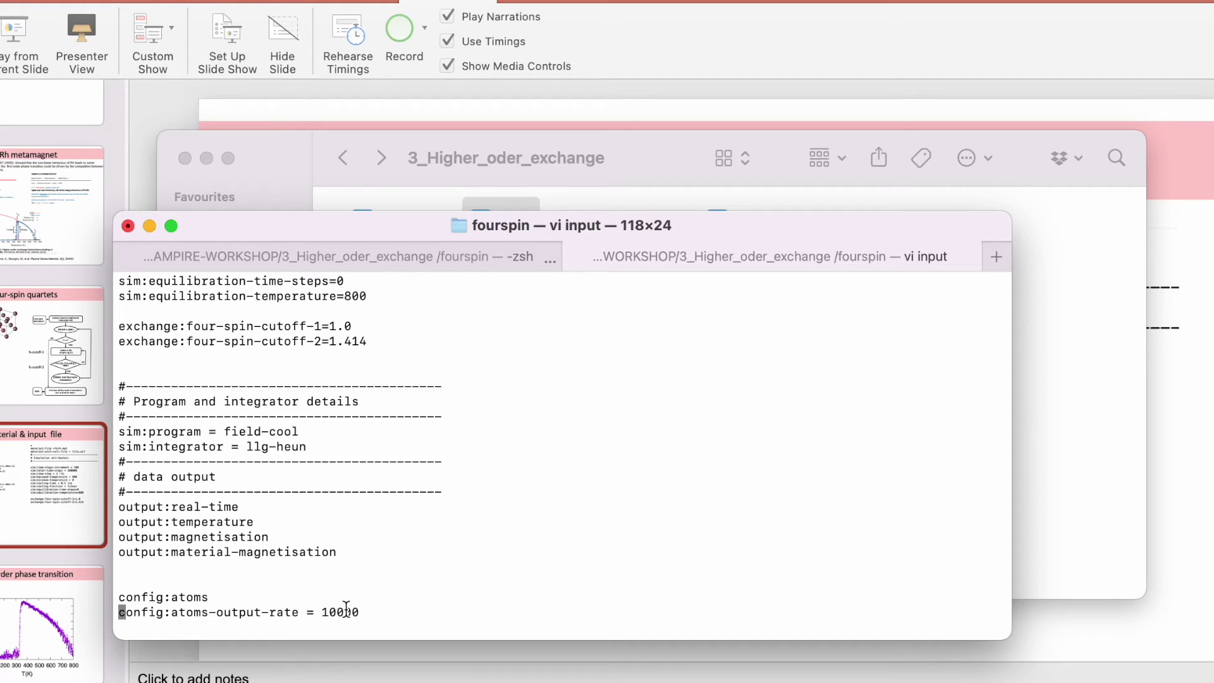
# List the files in the fourspin directory from the terminal session that ran the simulation.
pyautogui.click(421, 259)
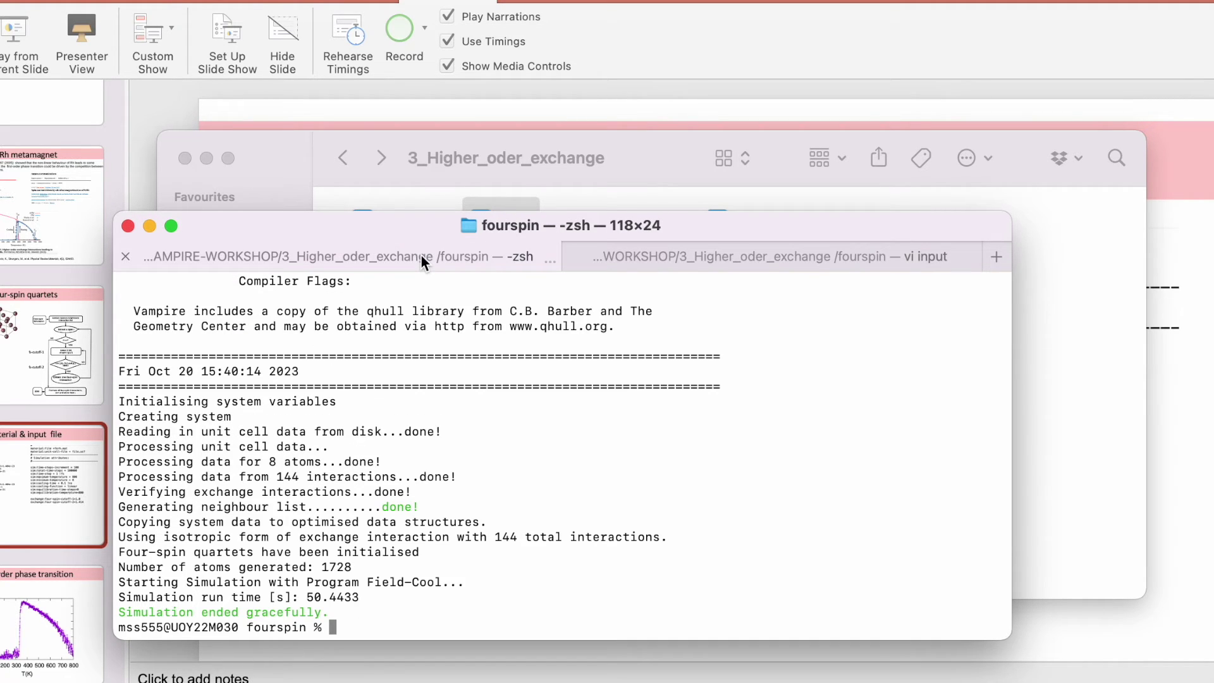
pyautogui.write('ls')
pyautogui.press('Return')
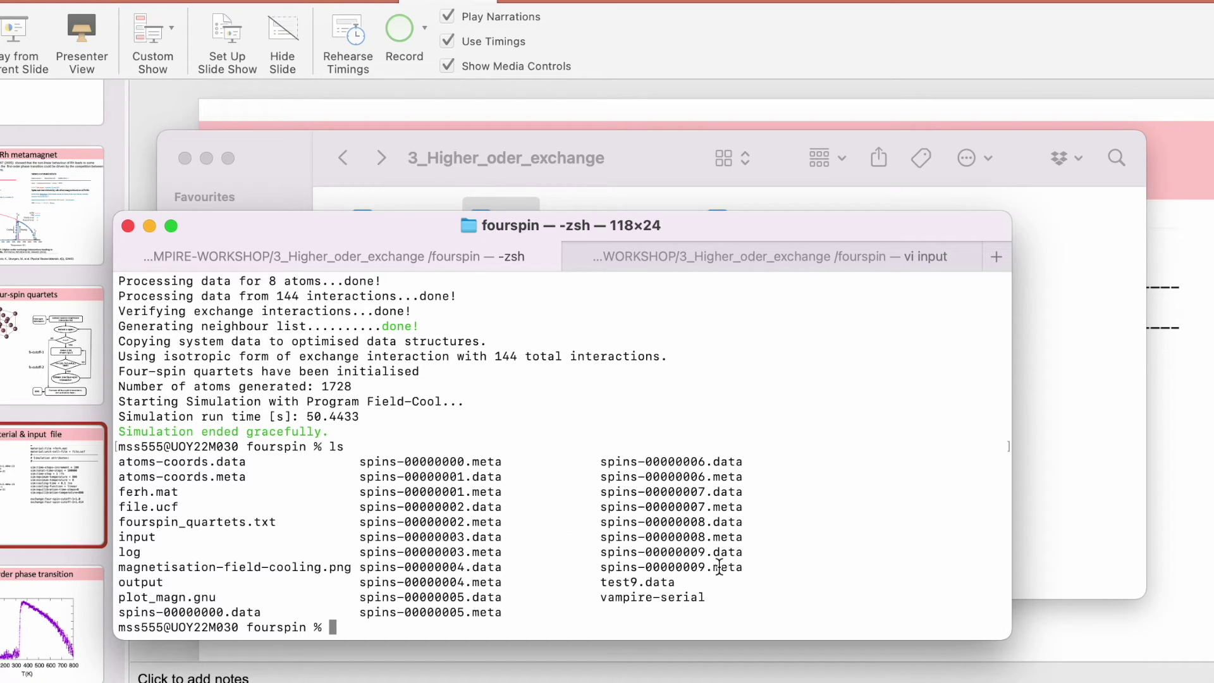
# Merge atoms-coords.data and spins-00000009.data side by side into test.data with the paste command.
pyautogui.write('paste at')
pyautogui.press('Tab')
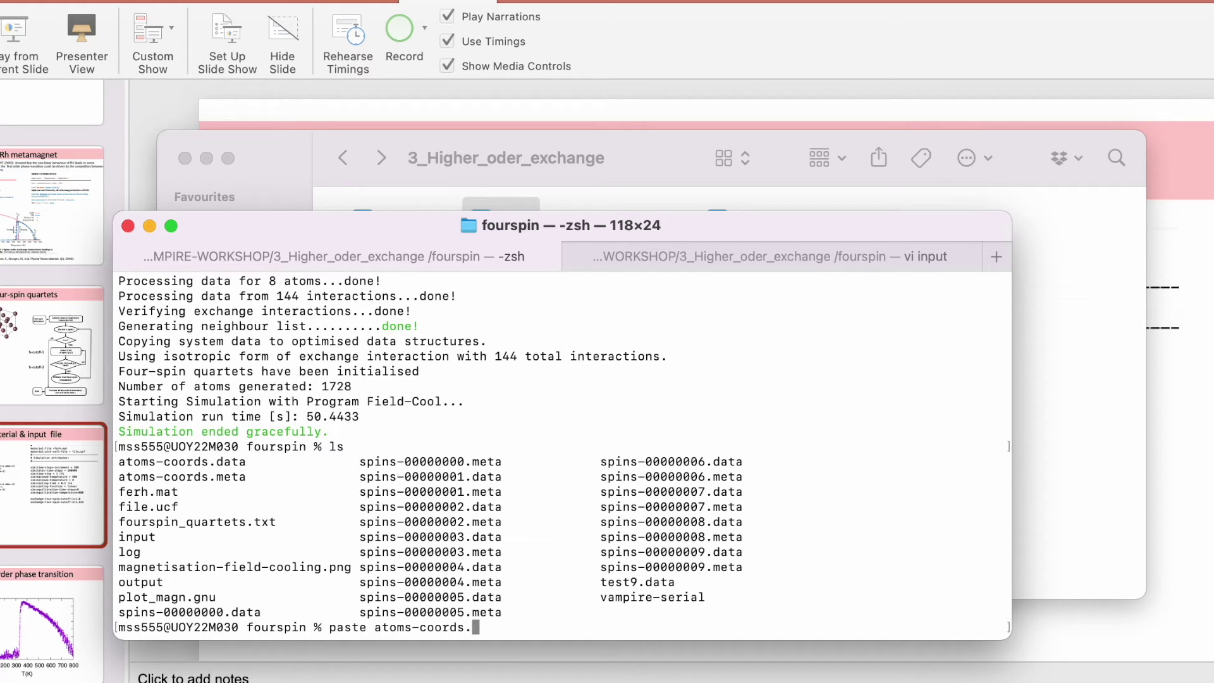
pyautogui.write('da')
pyautogui.press('Tab')
pyautogui.write('sp')
pyautogui.press('Tab')
pyautogui.write('9..')
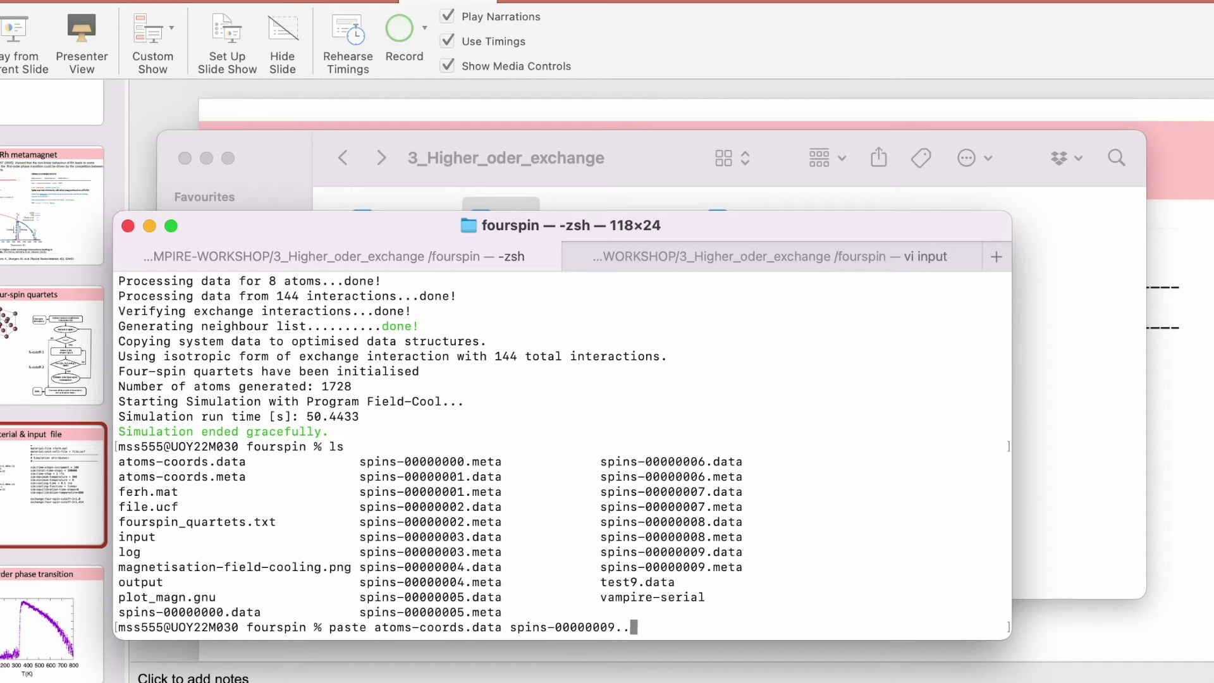
pyautogui.press('Tab')
pyautogui.write('> test9')
pyautogui.press('BackSpace')
pyautogui.write('.data')
pyautogui.press('Return')
pyautogui.write('gnuplot')
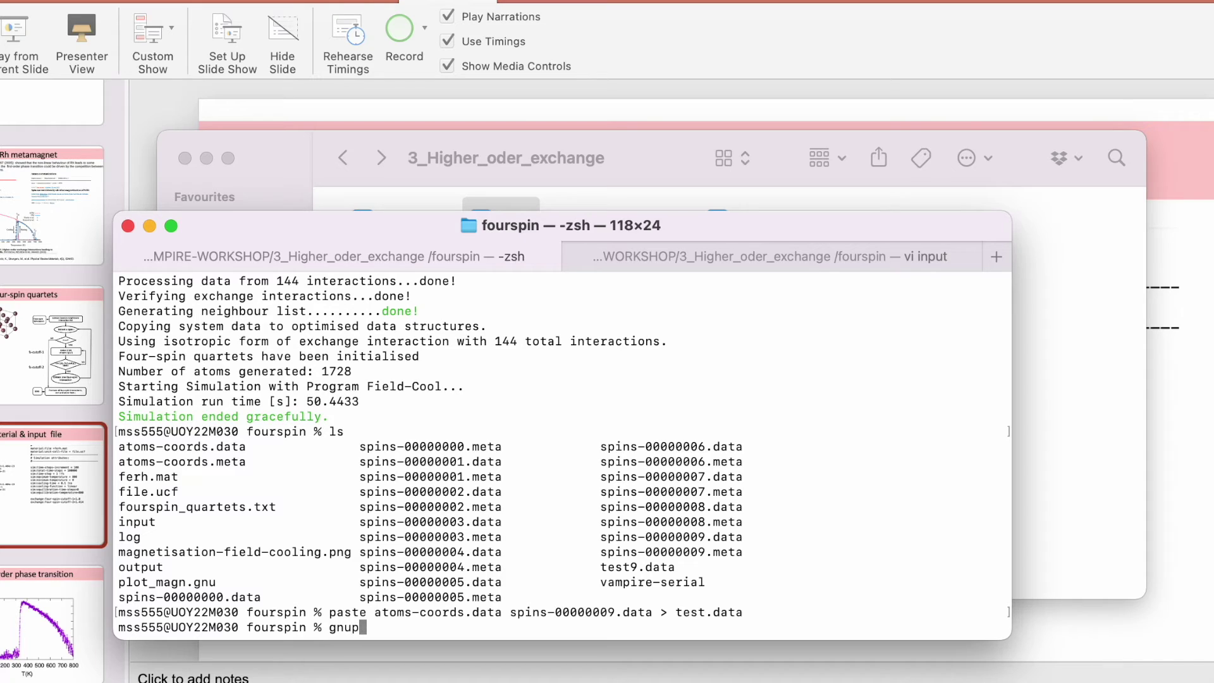
pyautogui.press('BackSpace')
pyautogui.press('BackSpace')
pyautogui.press('BackSpace')
pyautogui.press('BackSpace')
pyautogui.press('BackSpace')
pyautogui.press('BackSpace')
pyautogui.press('BackSpace')
# Inspect the merged coordinate and spin columns of test.data in vi, and quit without saving.
pyautogui.write('vi test.data')
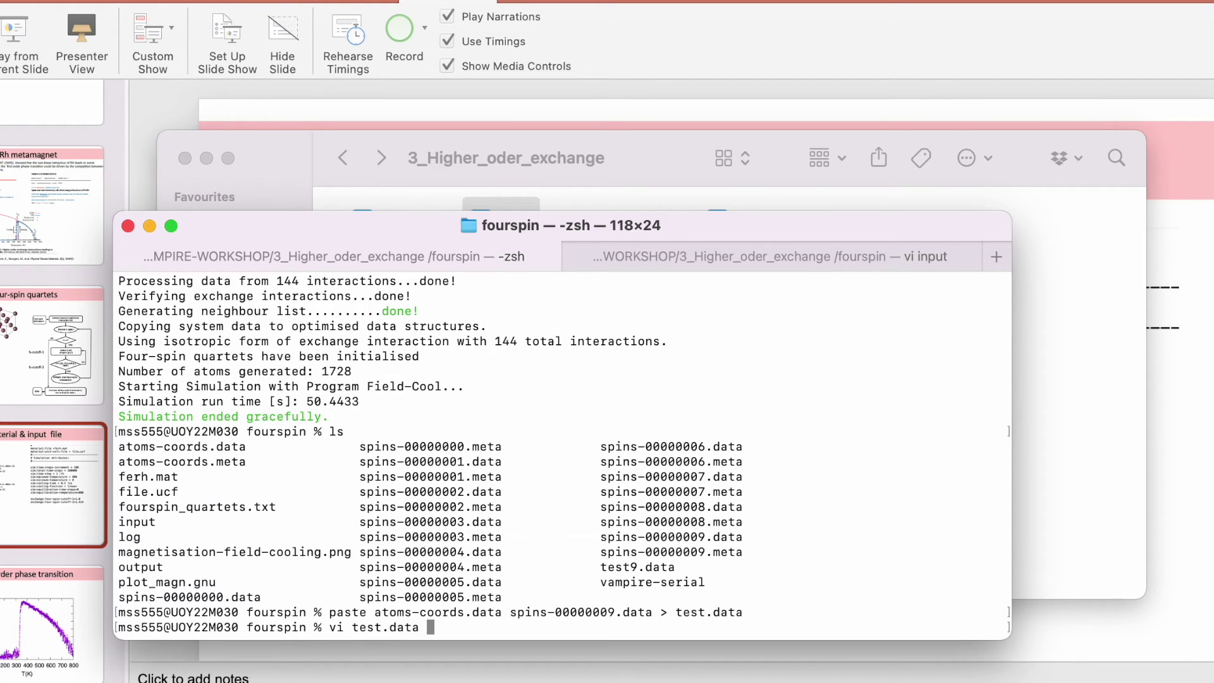
pyautogui.press('Return')
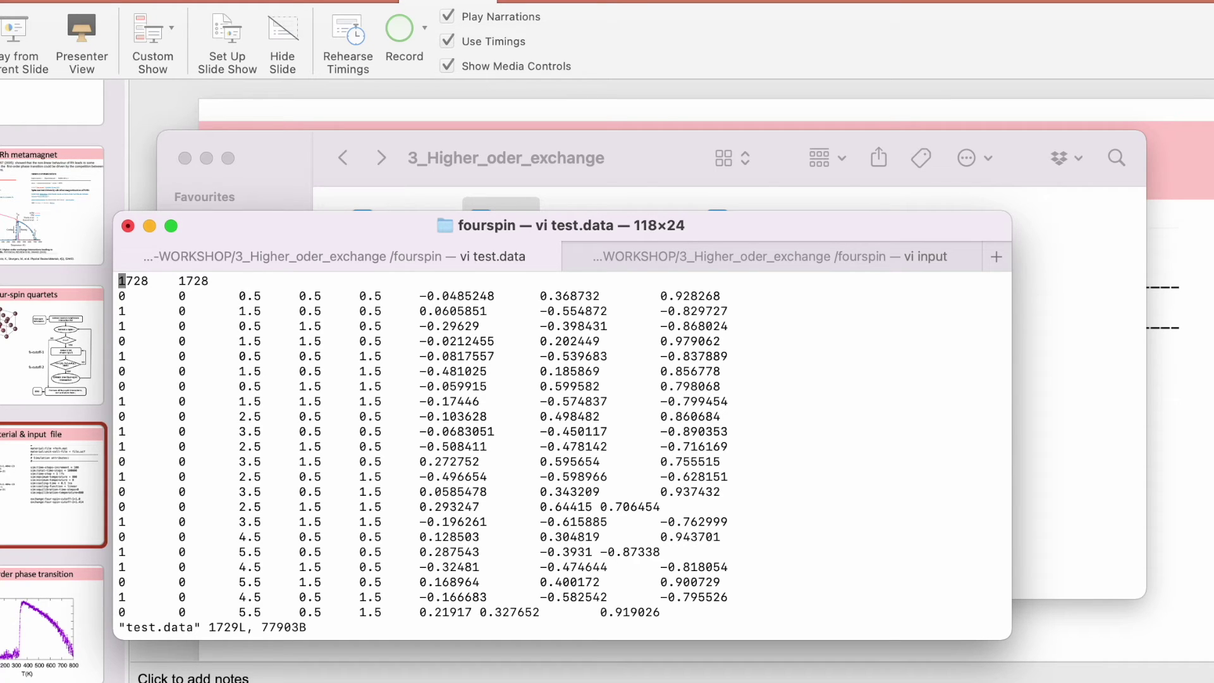
pyautogui.hotkey('ctrl', 'e')
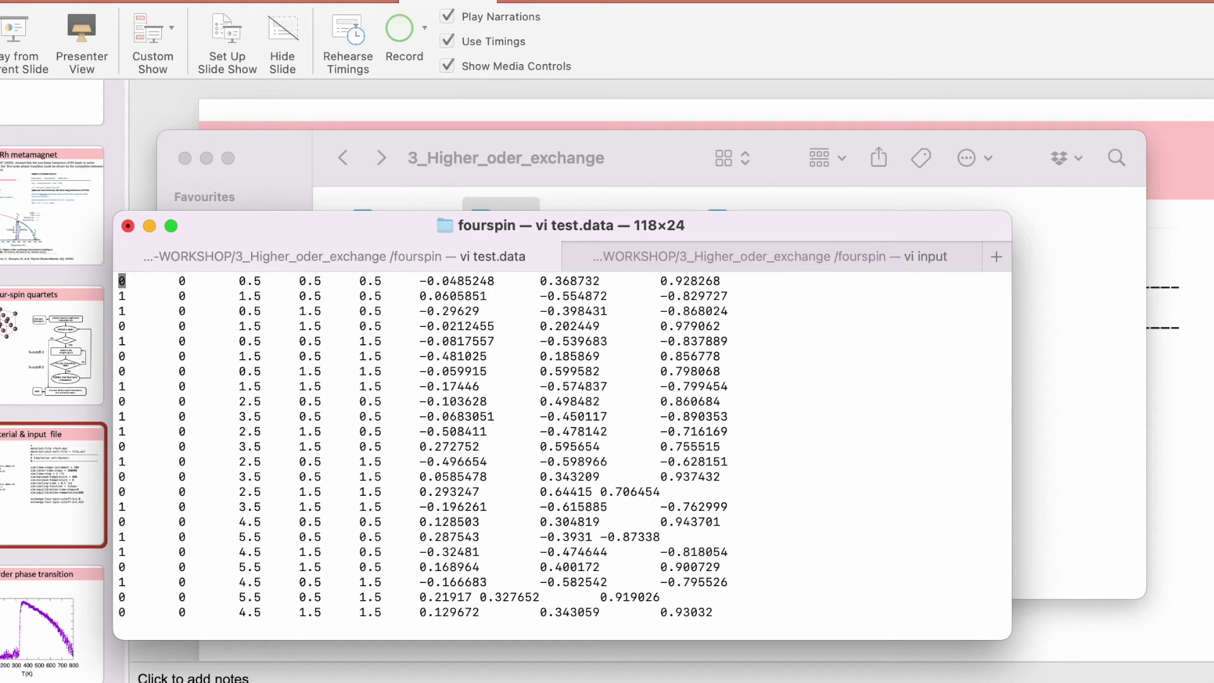
pyautogui.write(':q!')
pyautogui.press('Return')
# Start gnuplot and make a 3D plot of test.data columns 3:4:5:8 as palette-coloured points of type 7.
pyautogui.write('gnup')
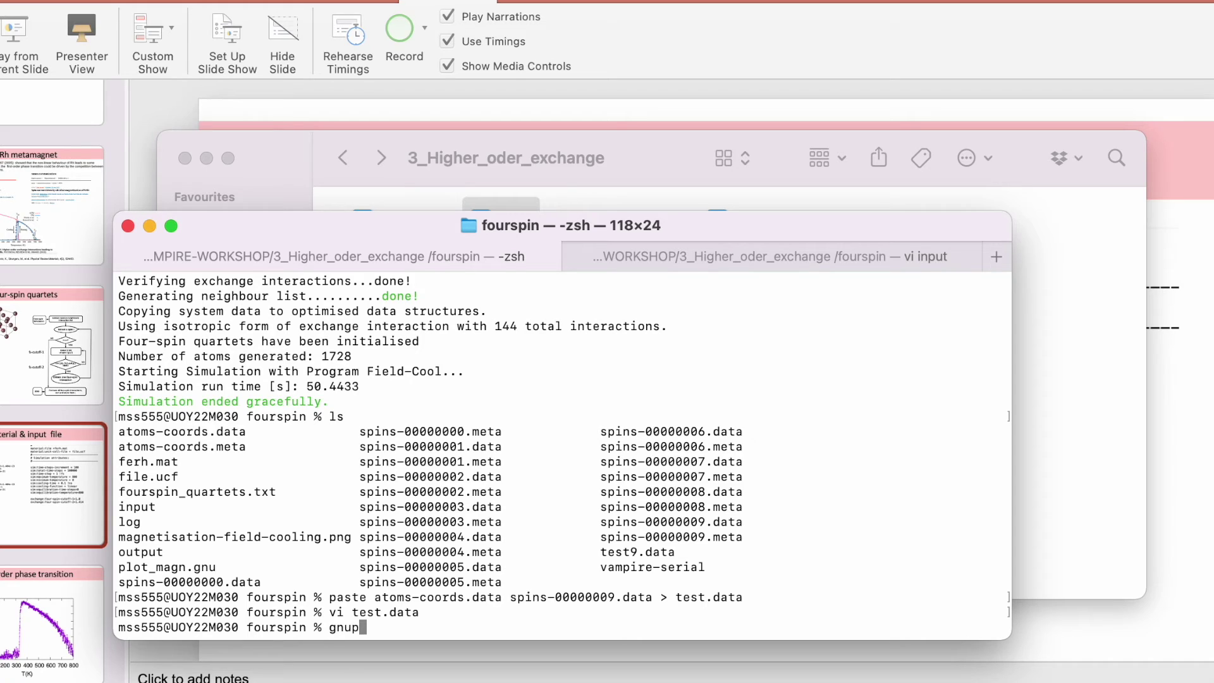
pyautogui.write('lot')
pyautogui.press('Return')
pyautogui.write('p')
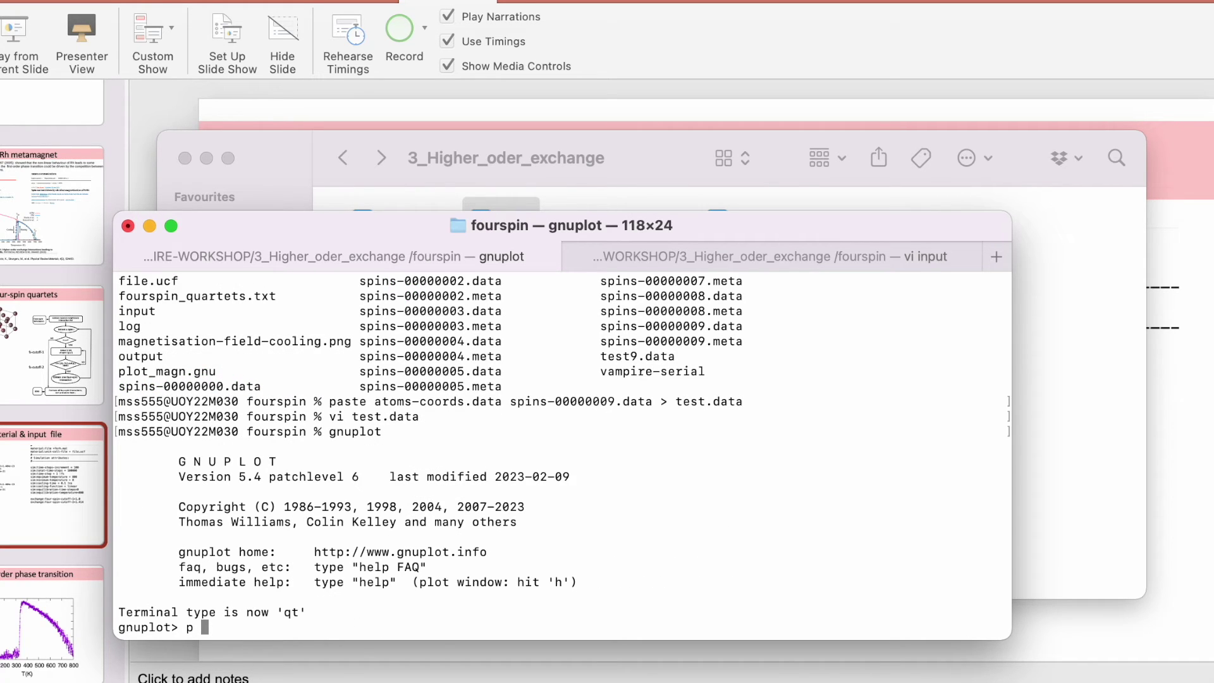
pyautogui.hotkey('ctrl', 'a')
pyautogui.write('s')
pyautogui.hotkey('ctrl', 'e')
pyautogui.write("'test.data' u 3:4:5")
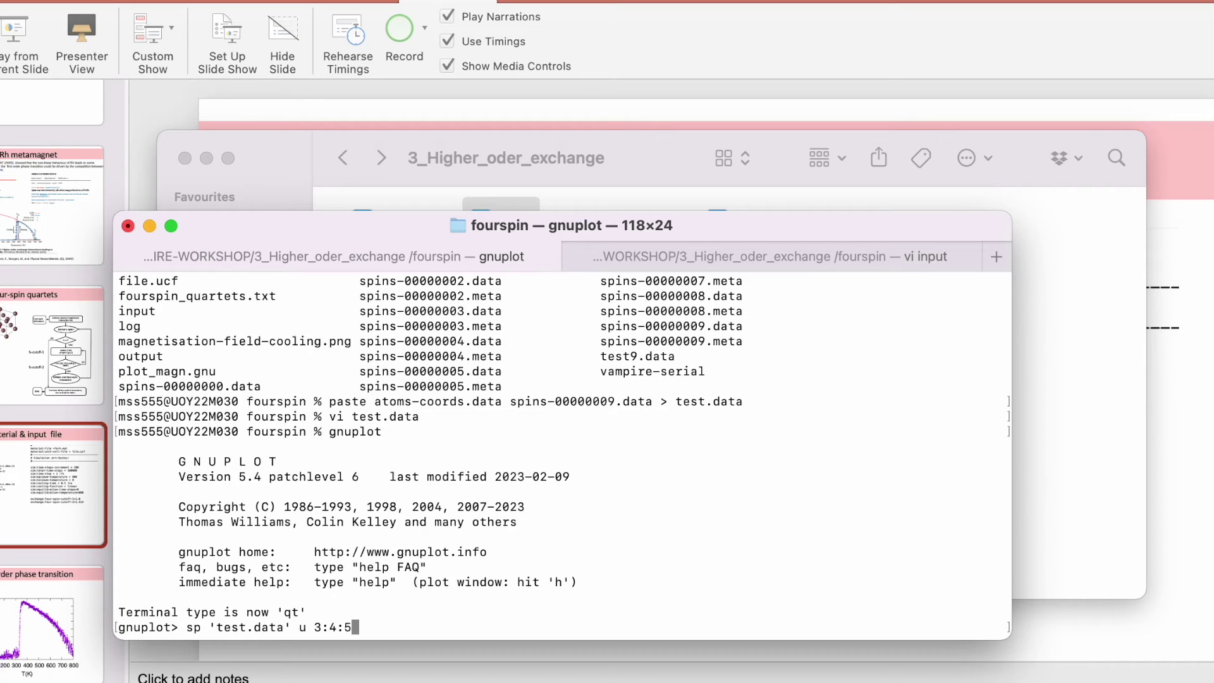
pyautogui.write(':8 w p palette pt 7')
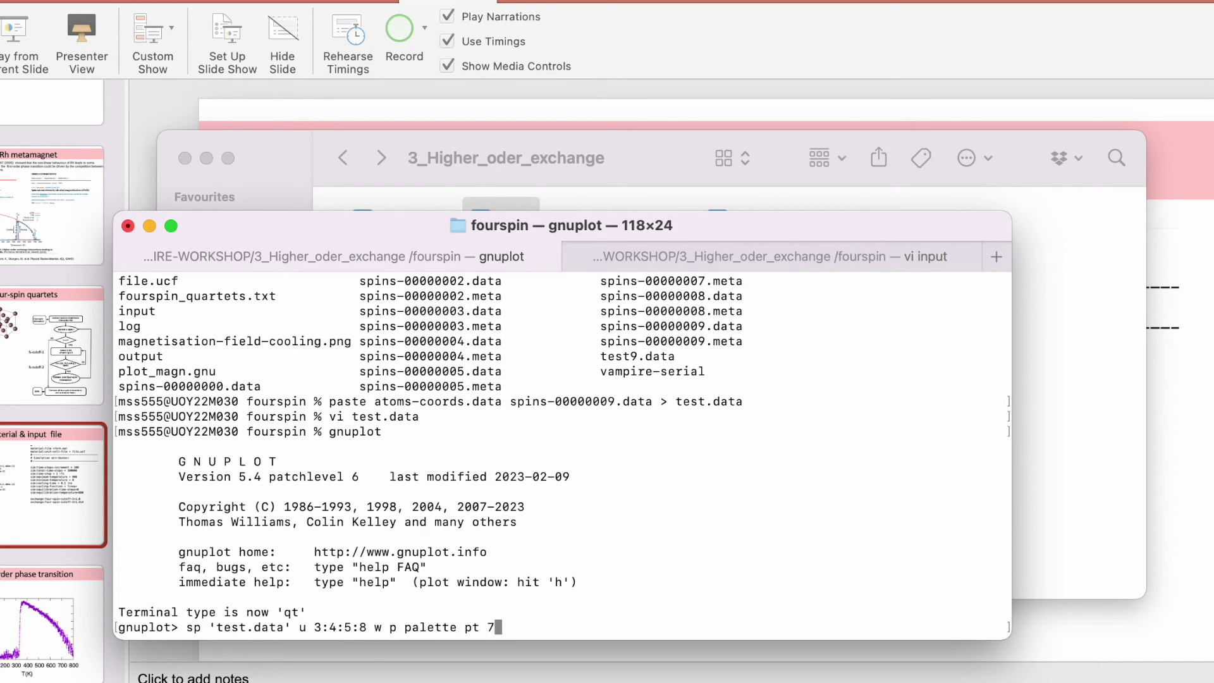
pyautogui.press('Return')
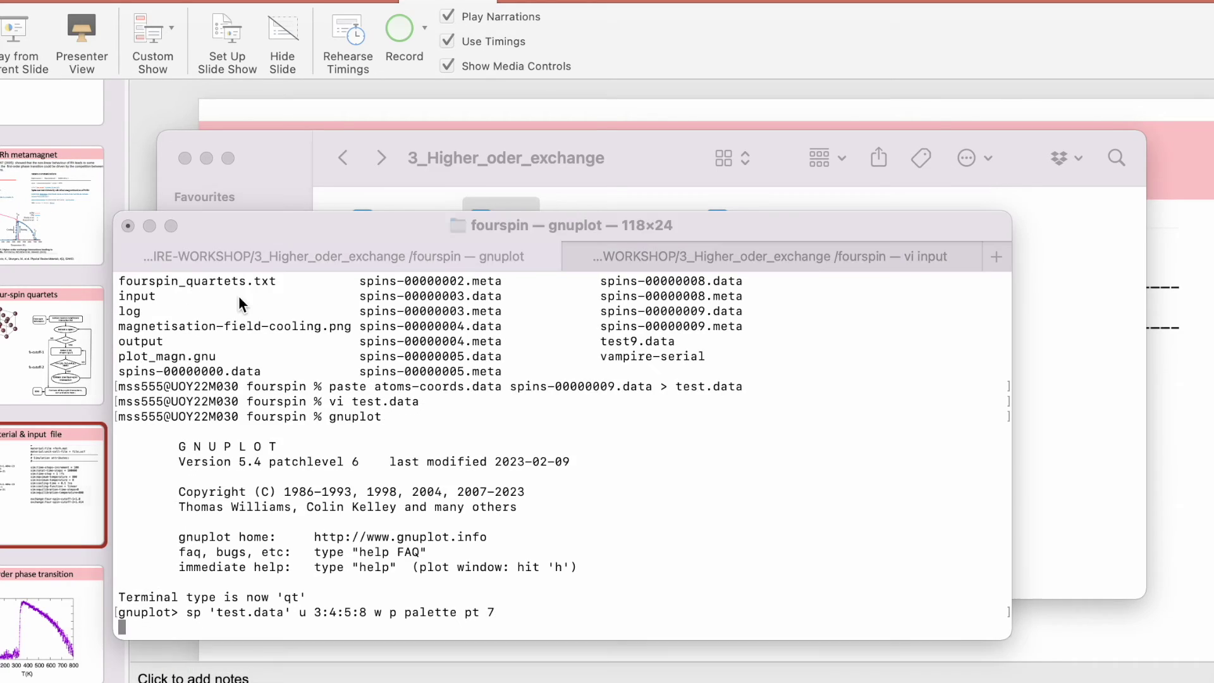
# Rotate the 3D spin plot to examine the spin arrangement from different angles.
pyautogui.moveTo(471, 282); pyautogui.dragTo(501, 264)
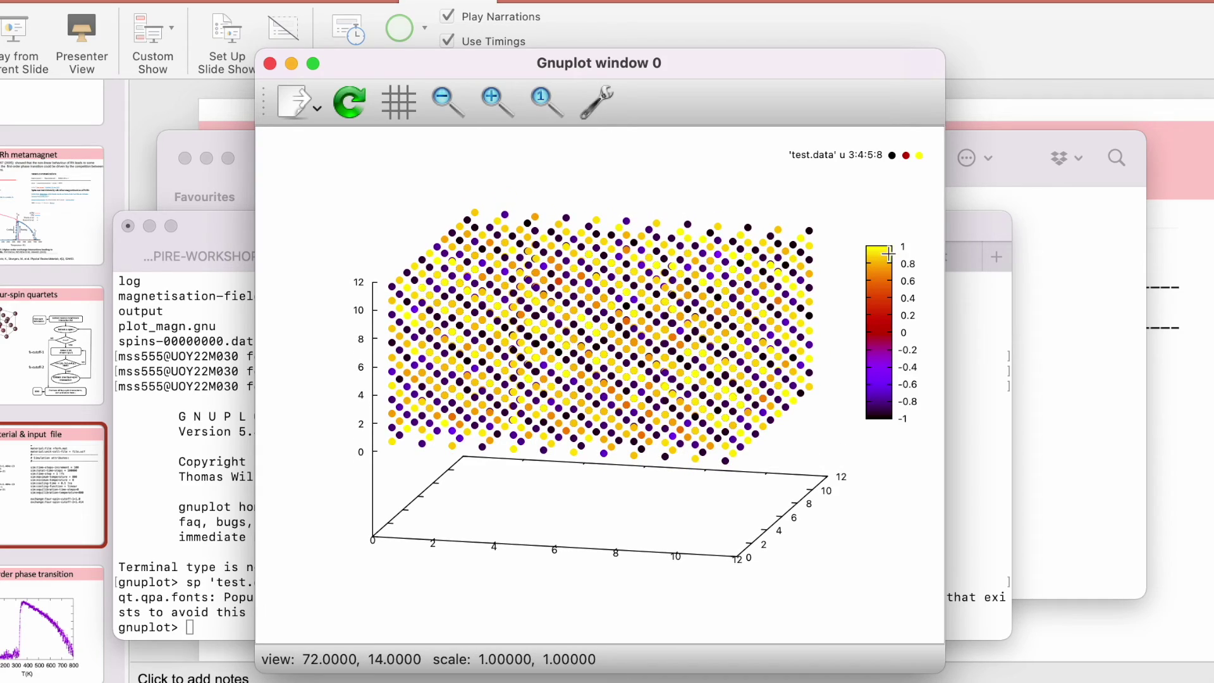
pyautogui.moveTo(752, 285); pyautogui.dragTo(706, 303)
pyautogui.moveTo(612, 301); pyautogui.dragTo(638, 278)
# Plot test.data in 2D using columns 3:4:8 with palette-coloured points of type 7.
pyautogui.click(196, 531)
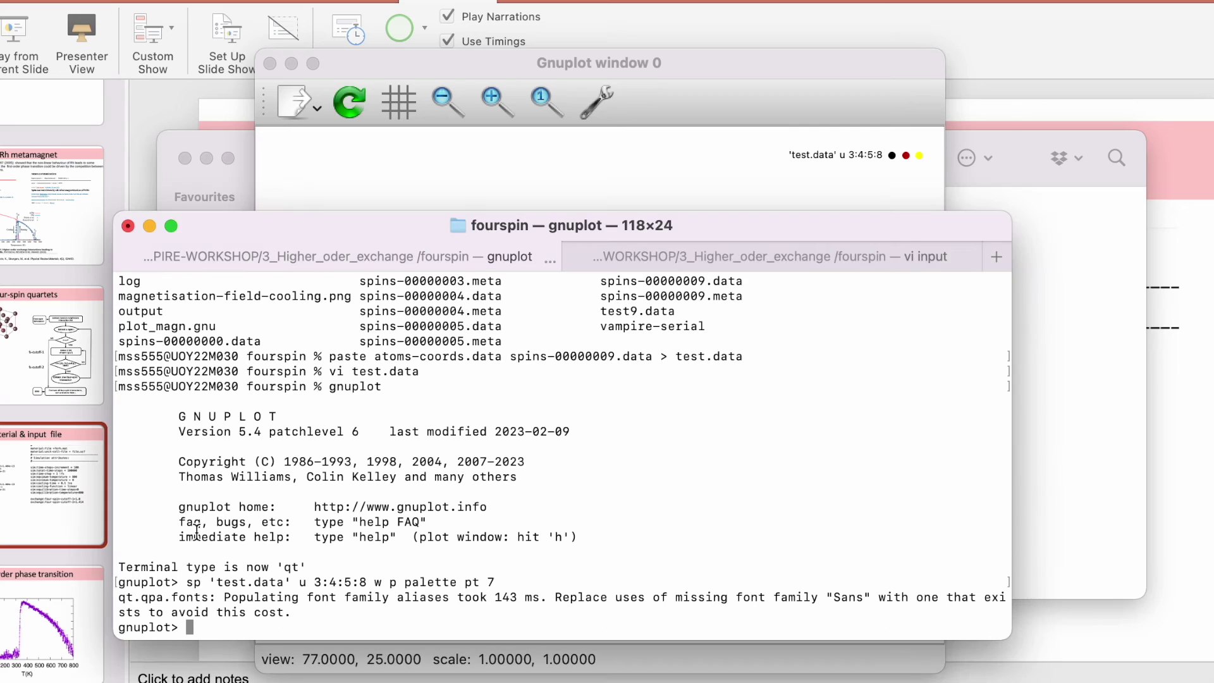
pyautogui.press('Up')
pyautogui.press('Left')
pyautogui.press('Left')
pyautogui.press('Left')
pyautogui.press('Left')
pyautogui.press('Left')
pyautogui.press('Left')
pyautogui.press('Left')
pyautogui.press('Left')
pyautogui.press('Left')
pyautogui.press('Left')
pyautogui.press('Left')
pyautogui.press('Left')
pyautogui.press('Left')
pyautogui.press('Left')
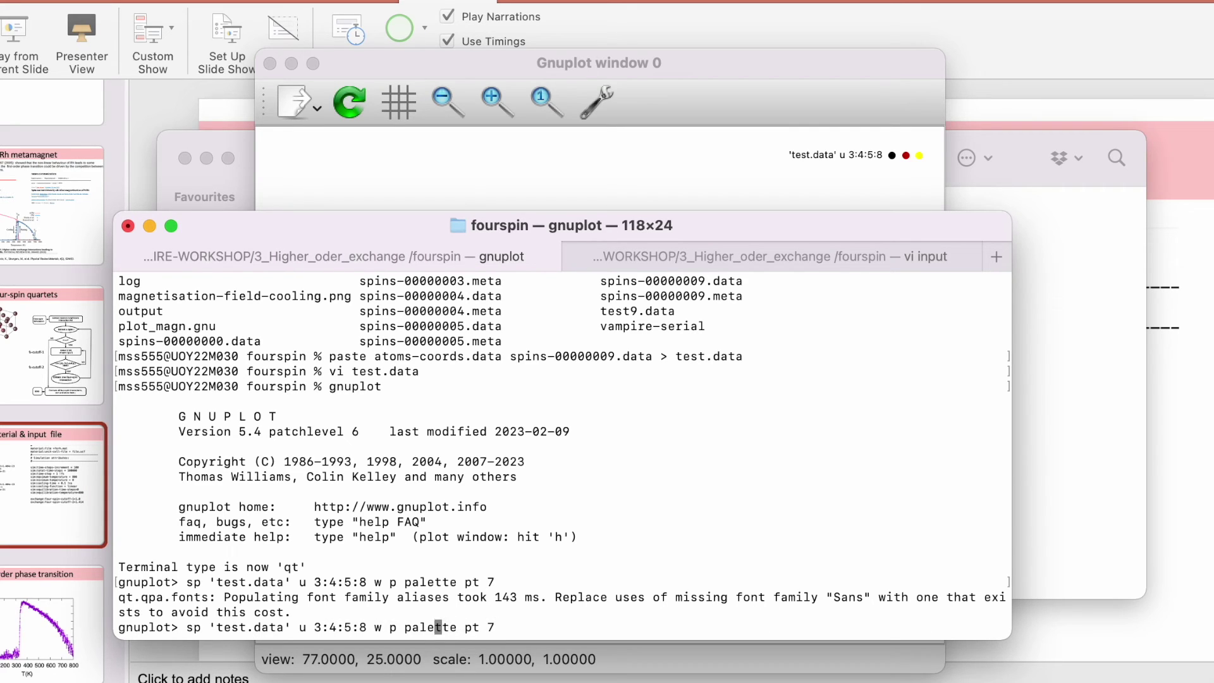
pyautogui.press('Left')
pyautogui.press('Left')
pyautogui.press('Left')
pyautogui.press('Left')
pyautogui.press('BackSpace')
pyautogui.press('BackSpace')
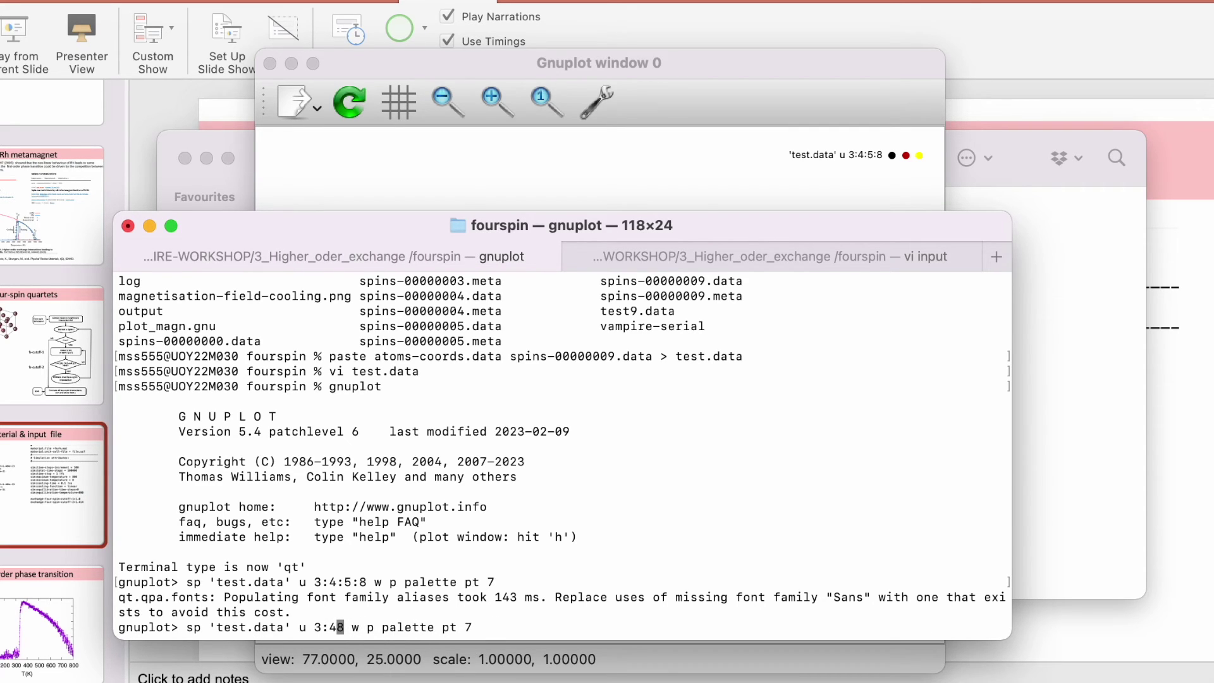
pyautogui.press('Left')
pyautogui.press('Left')
pyautogui.press('Left')
pyautogui.press('Left')
pyautogui.press('Left')
pyautogui.press('Left')
pyautogui.press('Left')
pyautogui.press('Left')
pyautogui.press('Left')
pyautogui.press('Left')
pyautogui.press('Left')
pyautogui.press('Left')
pyautogui.press('Left')
pyautogui.press('Left')
pyautogui.press('Left')
pyautogui.press('Left')
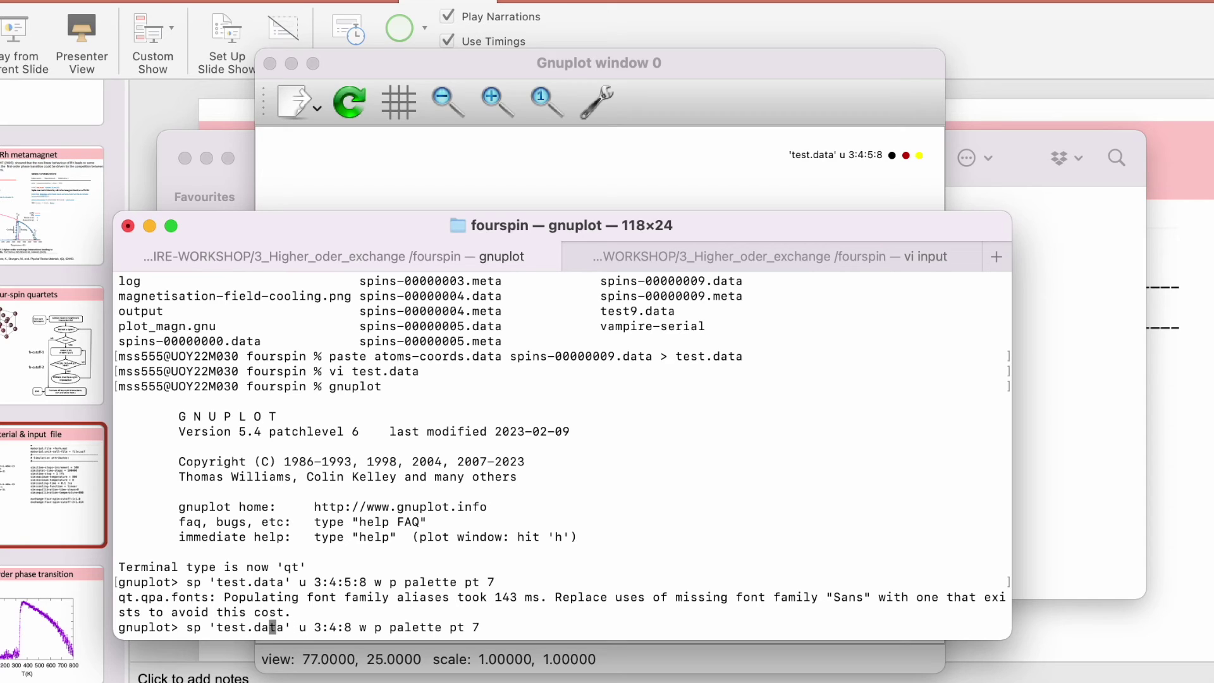
pyautogui.press('Left')
pyautogui.press('Left')
pyautogui.press('Left')
pyautogui.press('Left')
pyautogui.press('BackSpace')
pyautogui.press('Return')
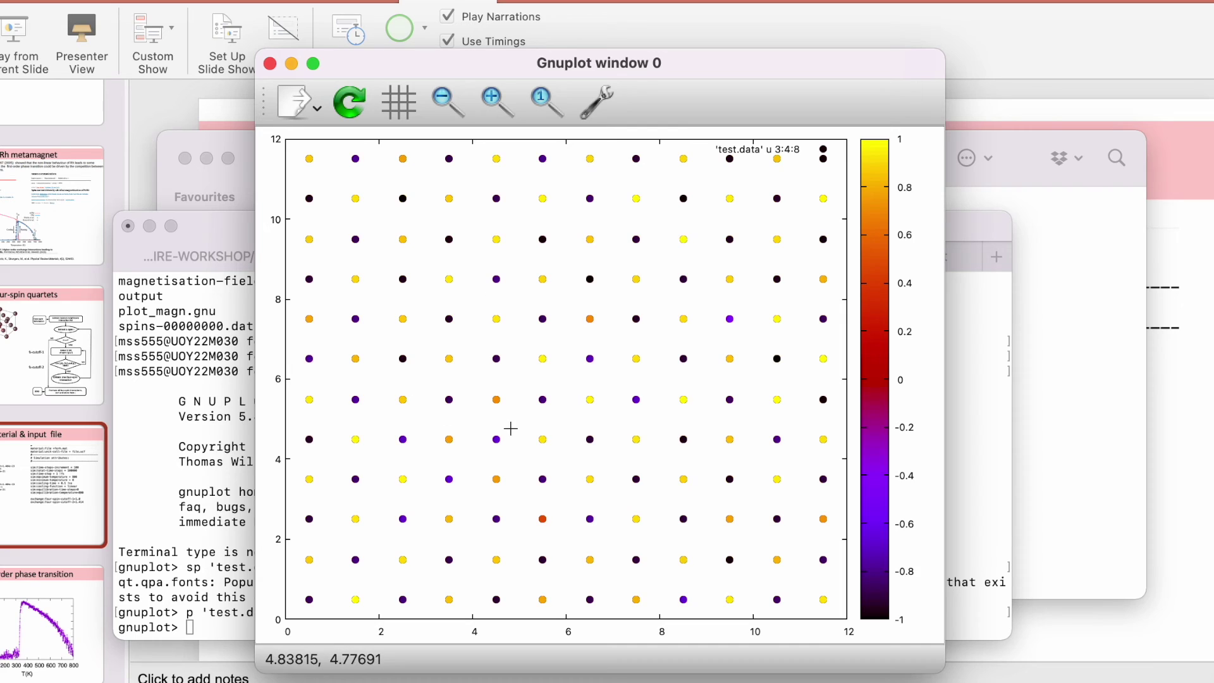
# Replot test.data in 2D using columns 3:5:8 with the same palette-coloured points.
pyautogui.click(224, 498)
pyautogui.press('Up')
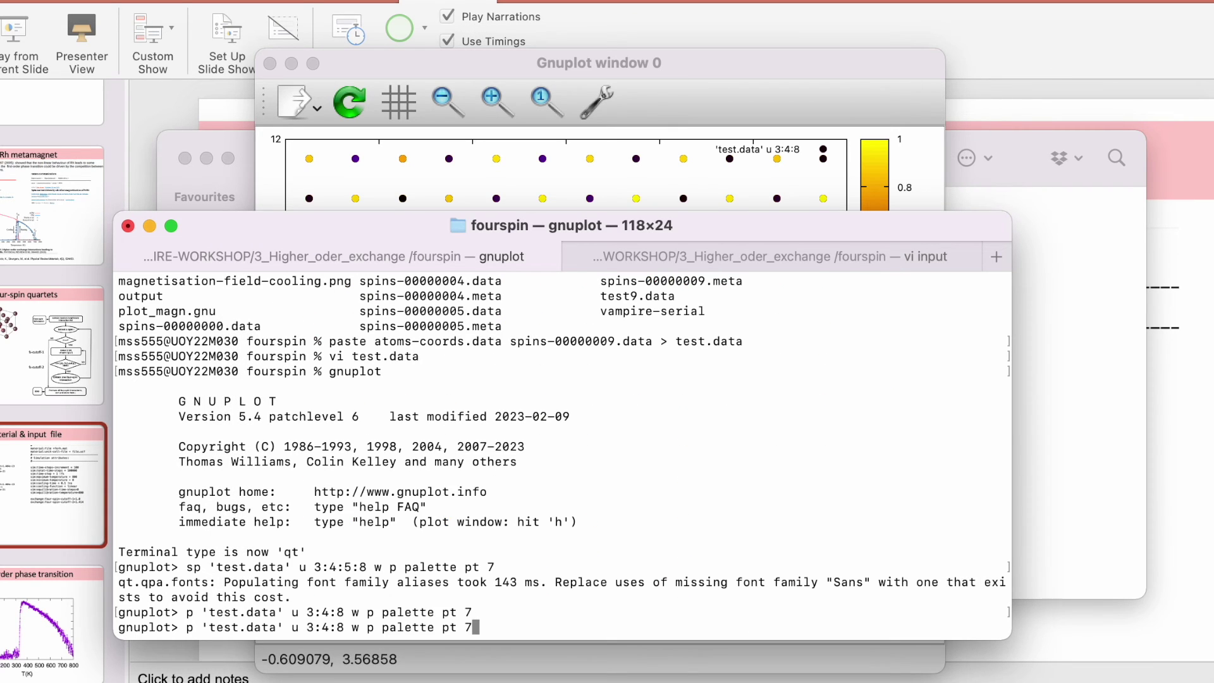
pyautogui.press('Left')
pyautogui.press('Left')
pyautogui.press('Left')
pyautogui.press('Left')
pyautogui.press('Left')
pyautogui.press('Left')
pyautogui.press('Left')
pyautogui.press('Left')
pyautogui.press('Left')
pyautogui.press('Left')
pyautogui.press('Left')
pyautogui.press('Left')
pyautogui.press('Left')
pyautogui.press('Left')
pyautogui.press('Left')
pyautogui.press('Left')
pyautogui.press('Left')
pyautogui.press('Left')
pyautogui.press('Left')
pyautogui.press('BackSpace')
pyautogui.write('5')
pyautogui.press('Return')
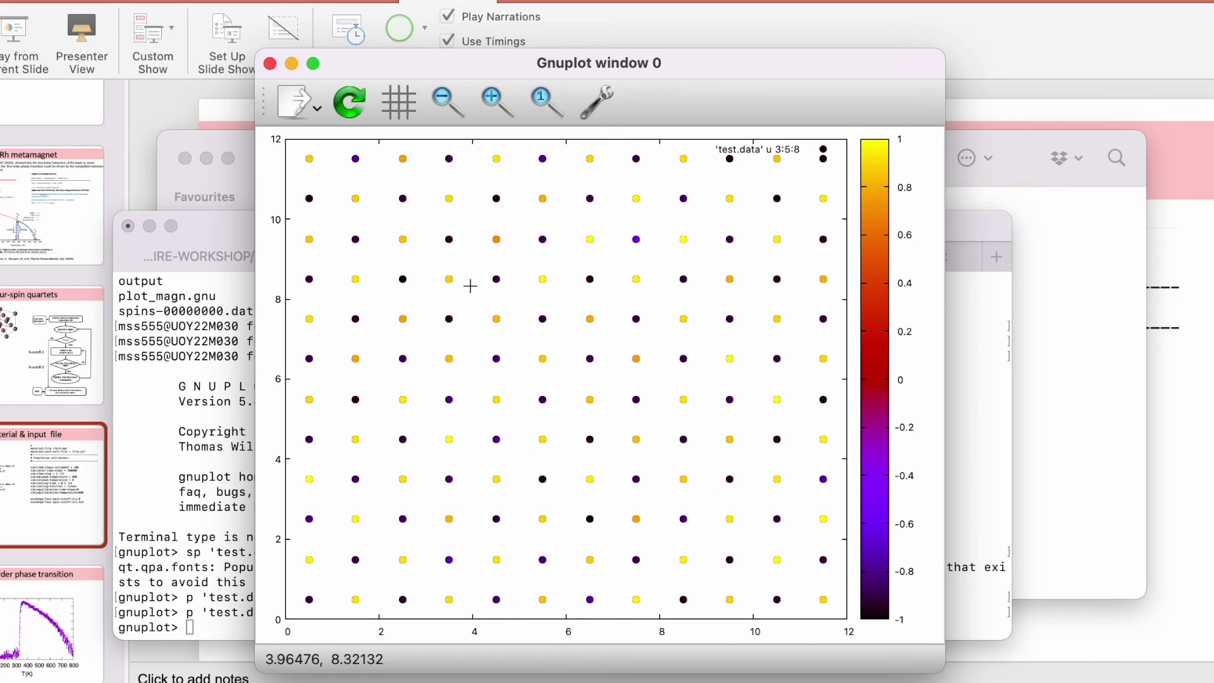
# Exit gnuplot and return to the shell in the fourspin directory.
pyautogui.click(240, 512)
pyautogui.write('exiy')
pyautogui.press('Return')
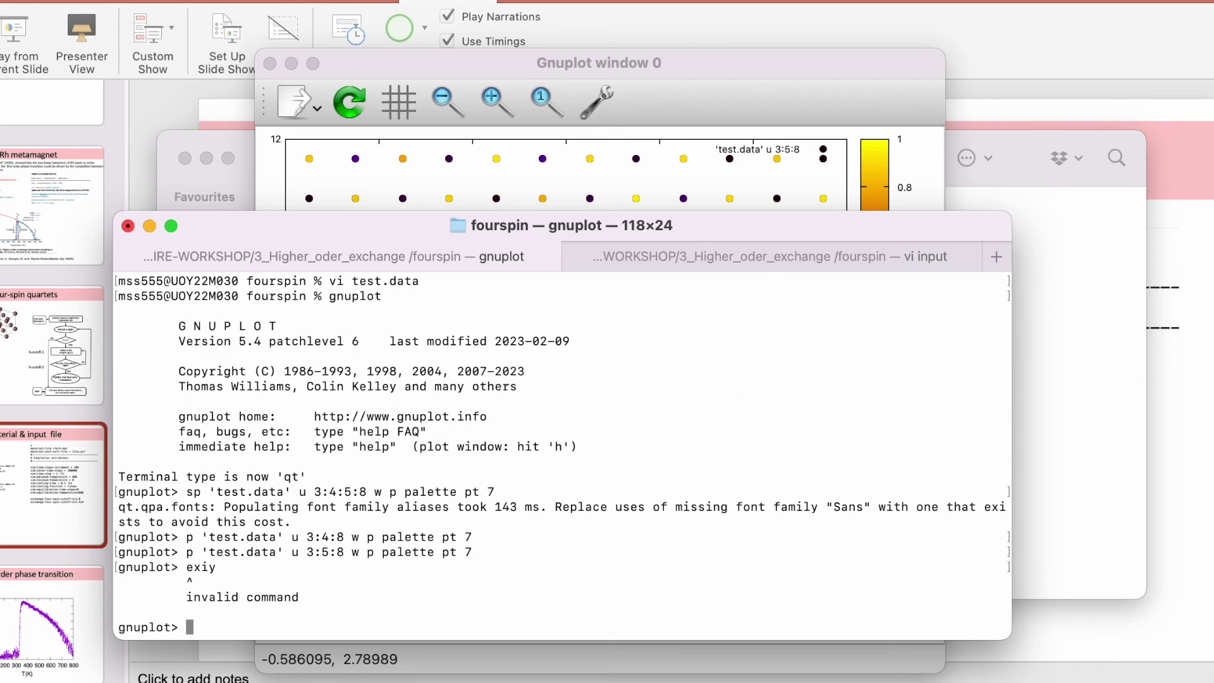
pyautogui.write('exit')
pyautogui.press('Return')
# Review the unit cell, atom and exchange interaction entries of file.ucf in vi, and quit.
pyautogui.write('vi f')
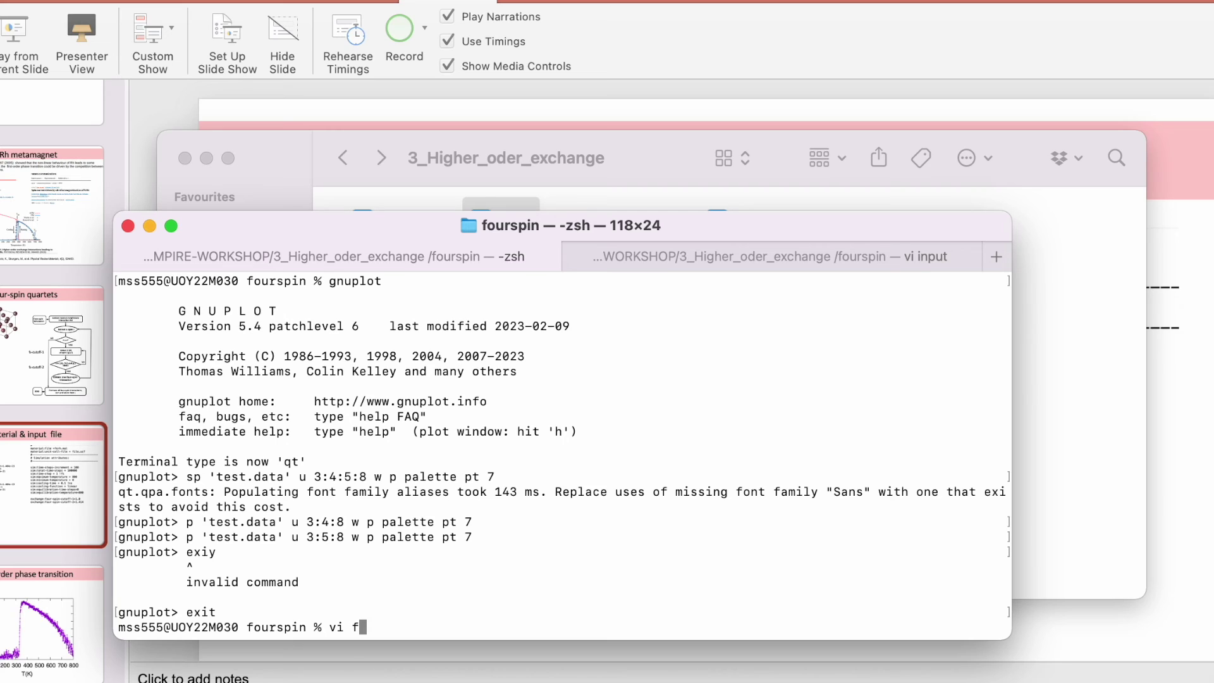
pyautogui.write('i')
pyautogui.press('Tab')
pyautogui.press('Return')
pyautogui.press('Down')
pyautogui.press('Down')
pyautogui.press('Down')
pyautogui.press('Down')
pyautogui.press('Down')
pyautogui.press('Down')
pyautogui.press('Down')
pyautogui.press('Down')
pyautogui.press('Down')
pyautogui.press('Down')
pyautogui.press('Down')
pyautogui.press('Down')
pyautogui.press('Down')
pyautogui.press('Down')
pyautogui.press('Down')
pyautogui.press('Down')
pyautogui.press('Down')
pyautogui.press('Down')
pyautogui.press('Down')
pyautogui.press('Down')
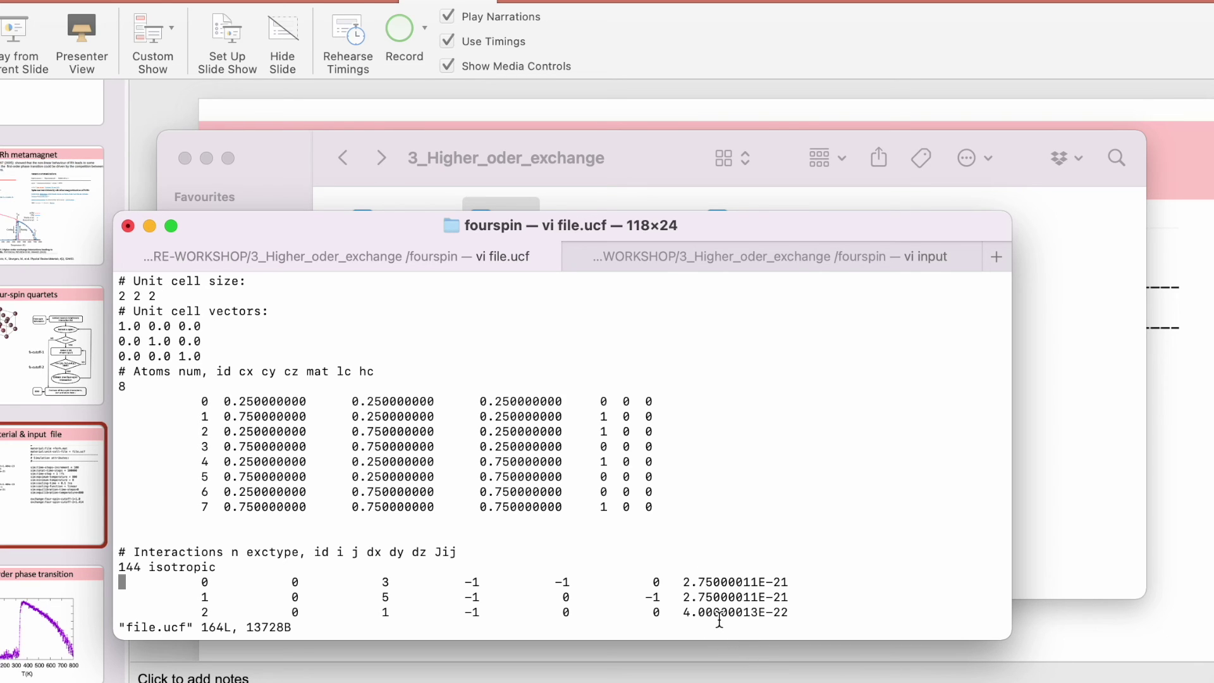
pyautogui.write(':q')
pyautogui.press('Return')
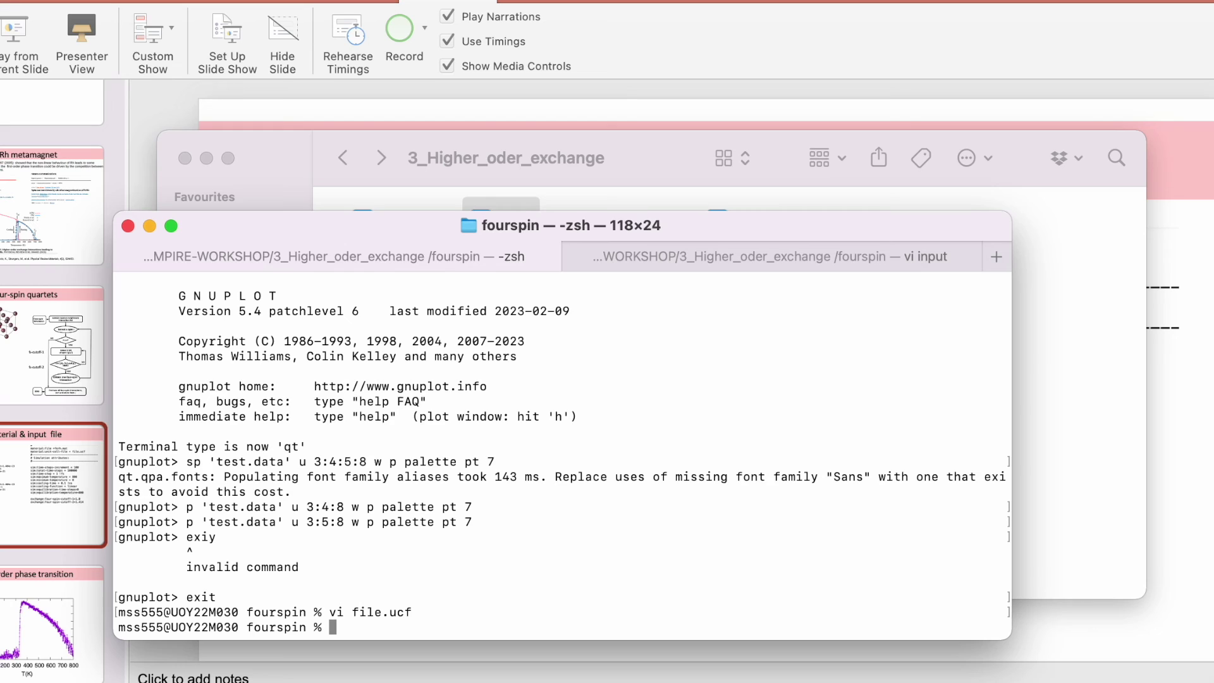
pyautogui.write('vi Fe')
pyautogui.press('BackSpace')
pyautogui.press('BackSpace')
pyautogui.press('Tab')
pyautogui.press('Tab')
pyautogui.press('BackSpace')
pyautogui.press('BackSpace')
pyautogui.press('BackSpace')
pyautogui.press('BackSpace')
pyautogui.press('BackSpace')
pyautogui.press('BackSpace')
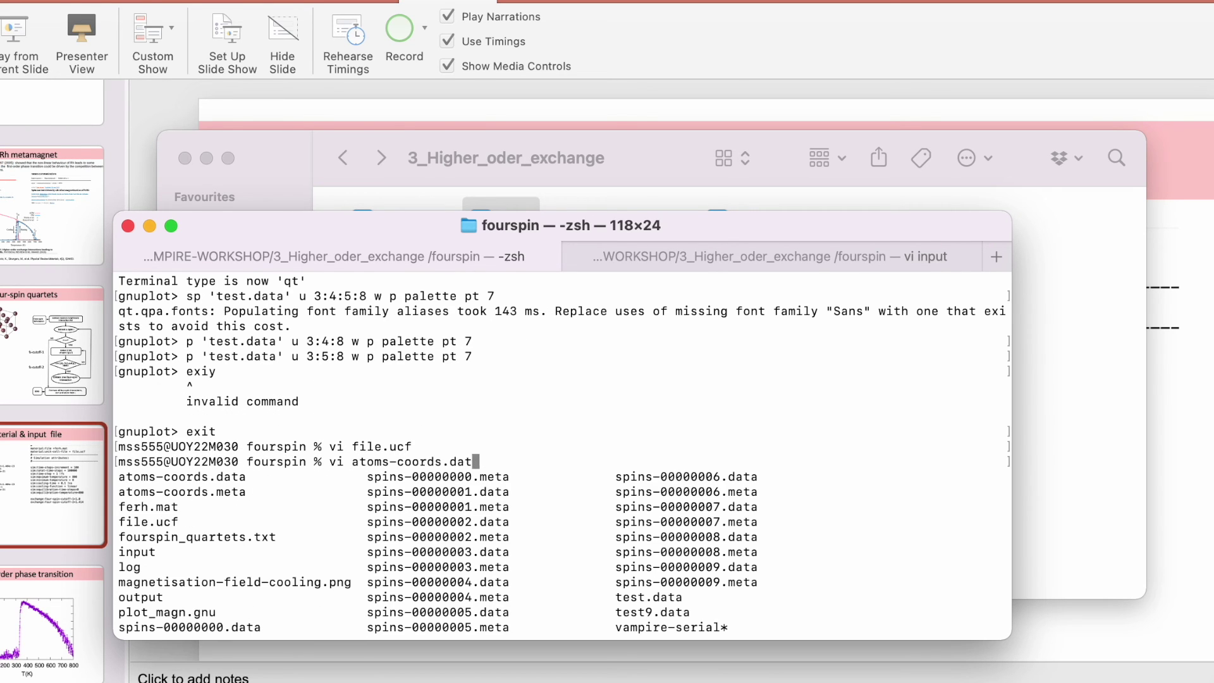
pyautogui.press('BackSpace')
pyautogui.press('BackSpace')
pyautogui.press('BackSpace')
pyautogui.press('BackSpace')
pyautogui.press('BackSpace')
pyautogui.press('BackSpace')
pyautogui.press('BackSpace')
pyautogui.press('BackSpace')
pyautogui.press('BackSpace')
pyautogui.press('BackSpace')
pyautogui.press('BackSpace')
# Review the Fe_rh material parameters and four-spin constants of ferh.mat in vi, and quit without saving.
pyautogui.write('f')
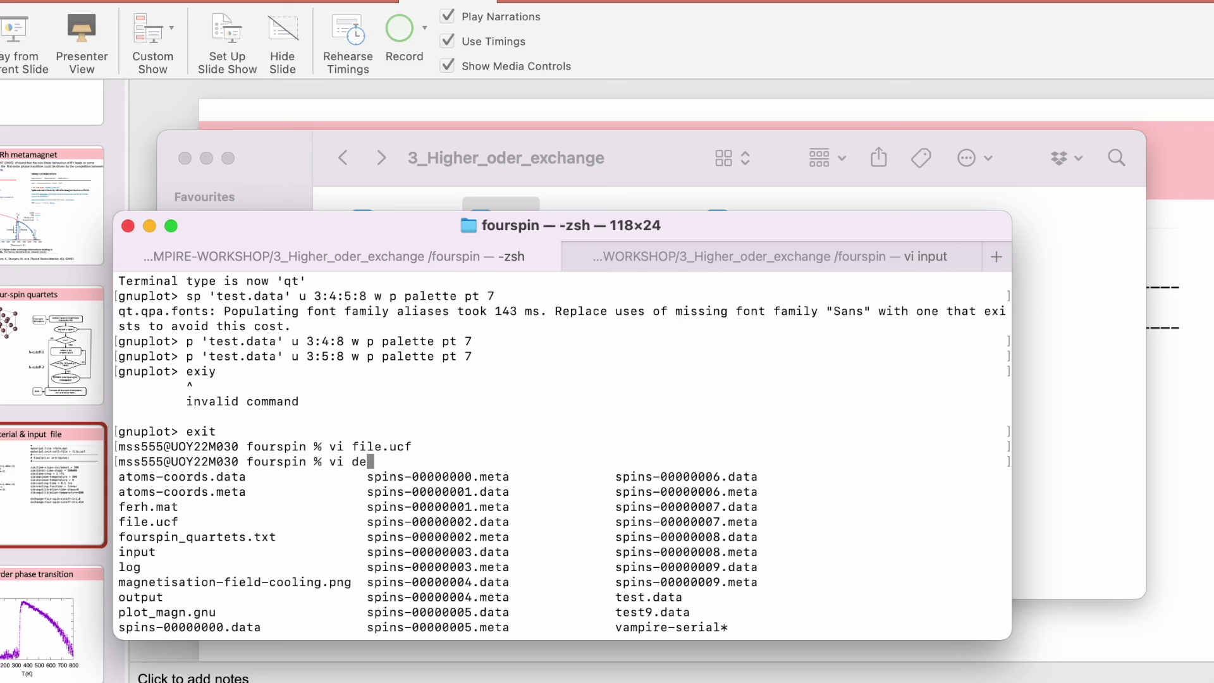
pyautogui.write('e')
pyautogui.press('Tab')
pyautogui.press('Return')
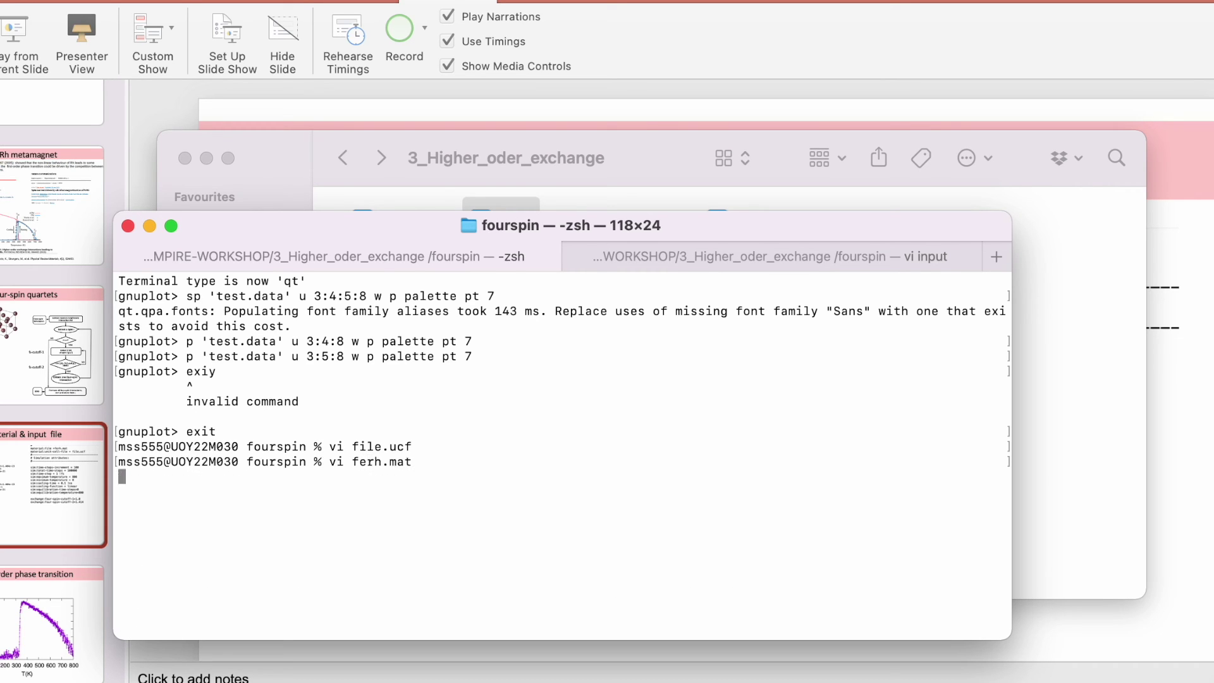
pyautogui.scroll(-5, 659, 525)
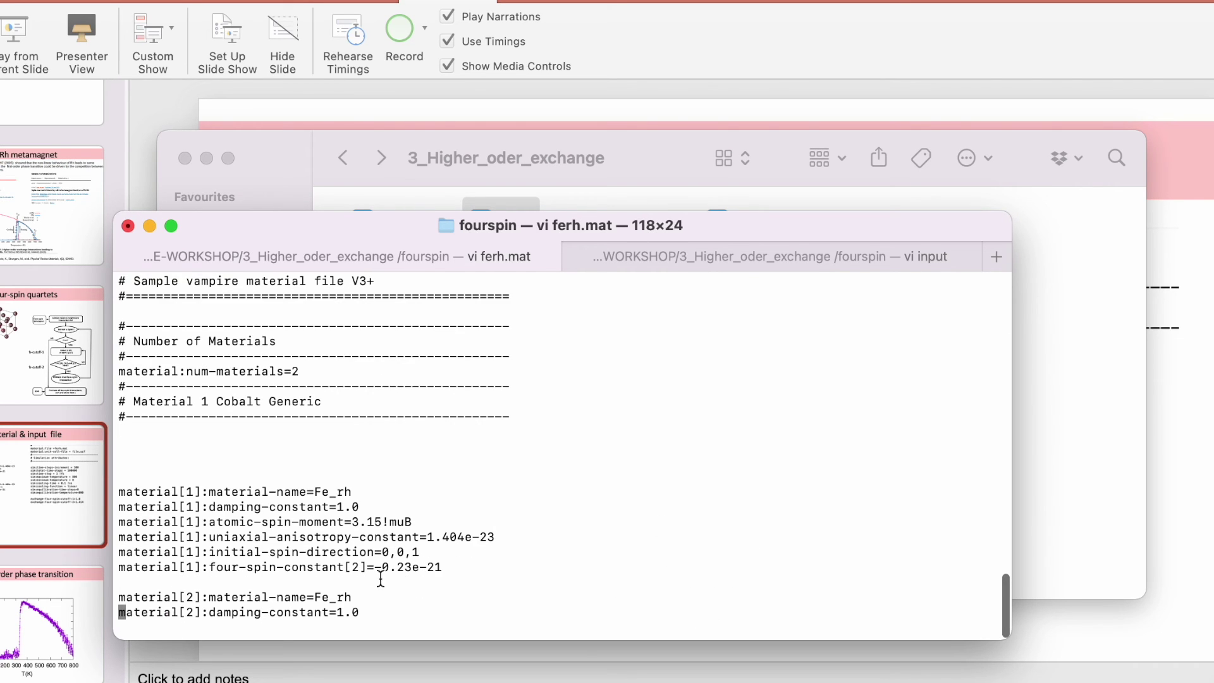
pyautogui.write(':q!')
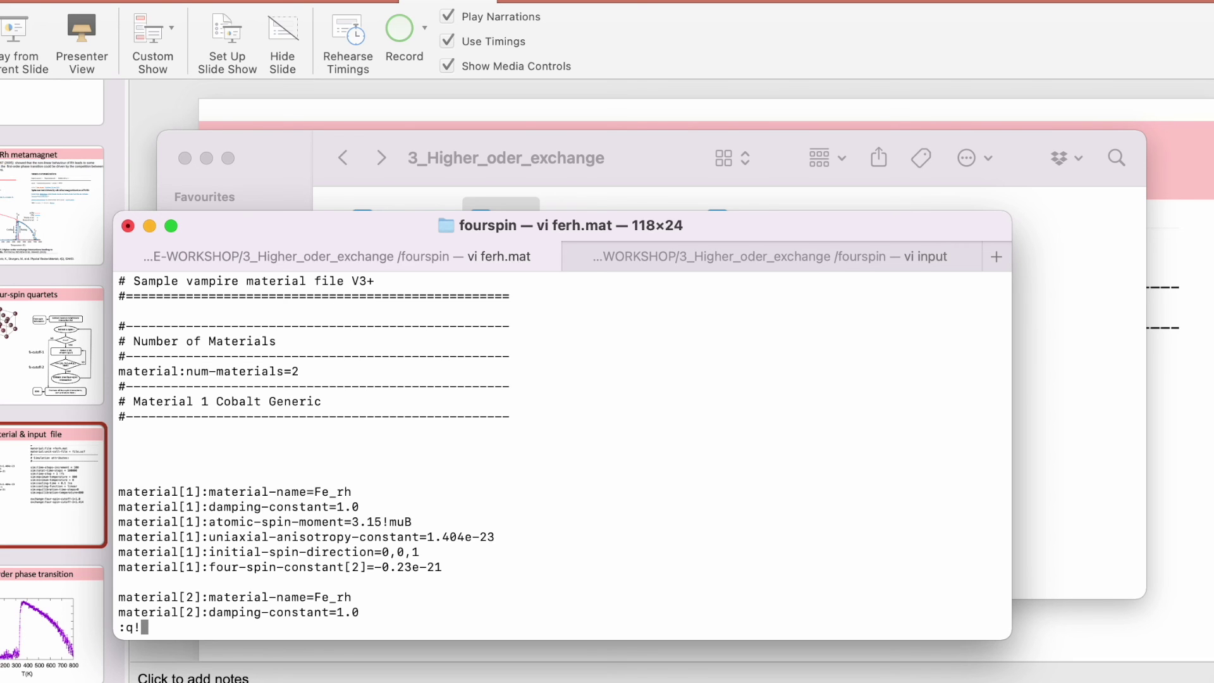
pyautogui.press('Return')
# Switch to the PowerPoint slides and compare the field cooling simulation plot with the order parameter plot on the FeRh metamagnet slide.
pyautogui.click(44, 611)
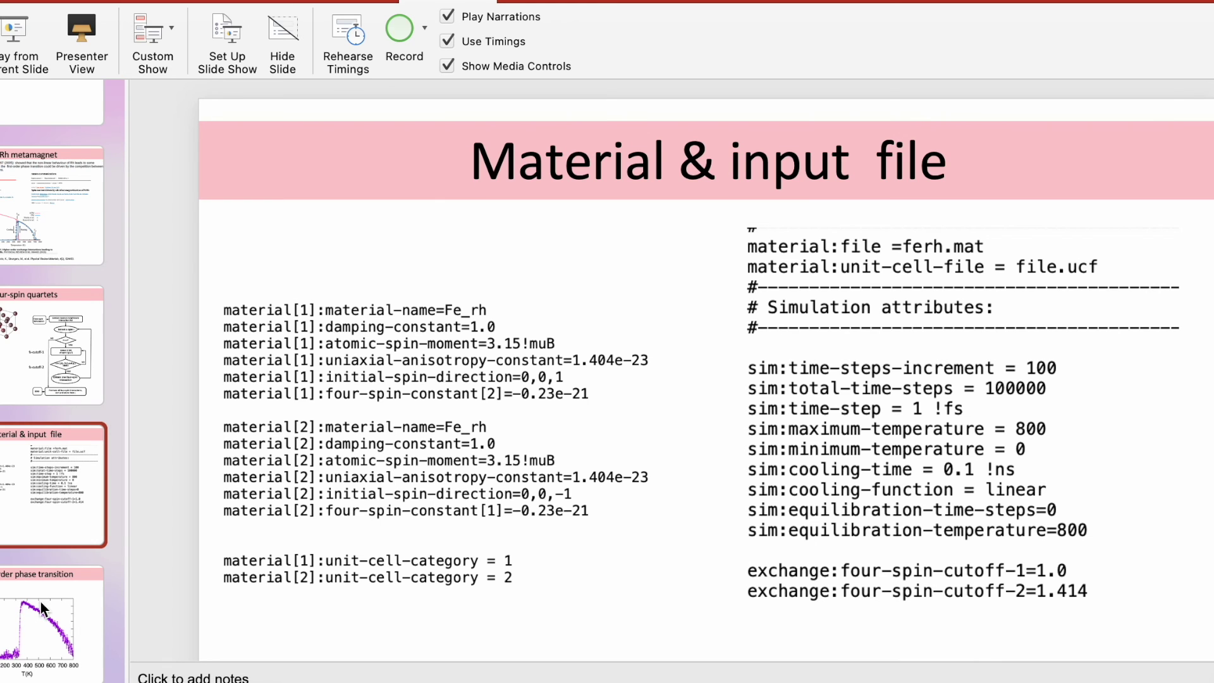
pyautogui.click(56, 613)
pyautogui.scroll(-3, 569, 477)
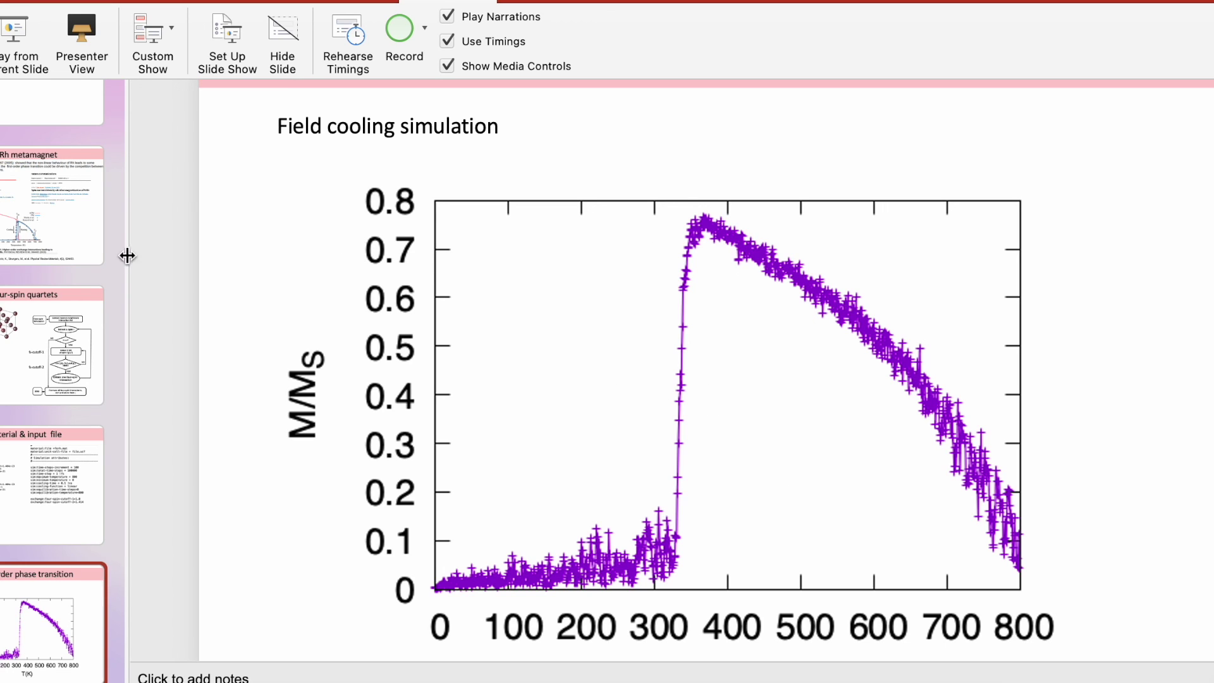
pyautogui.click(93, 248)
pyautogui.scroll(-3, 414, 398)
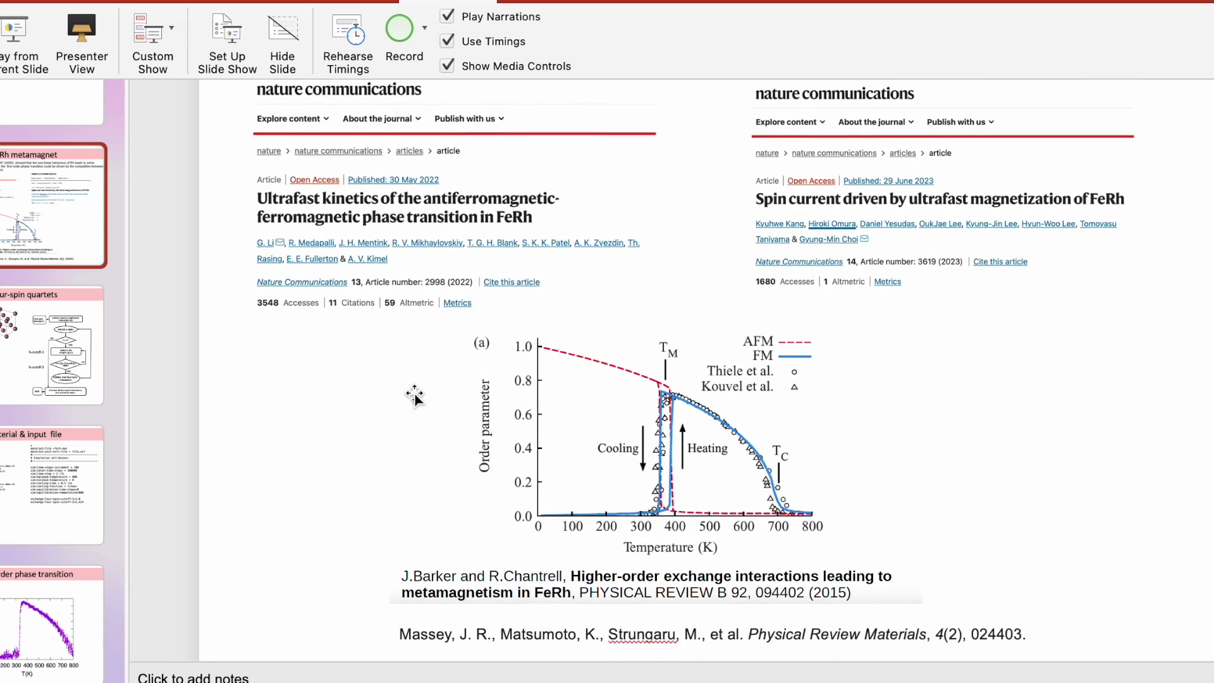